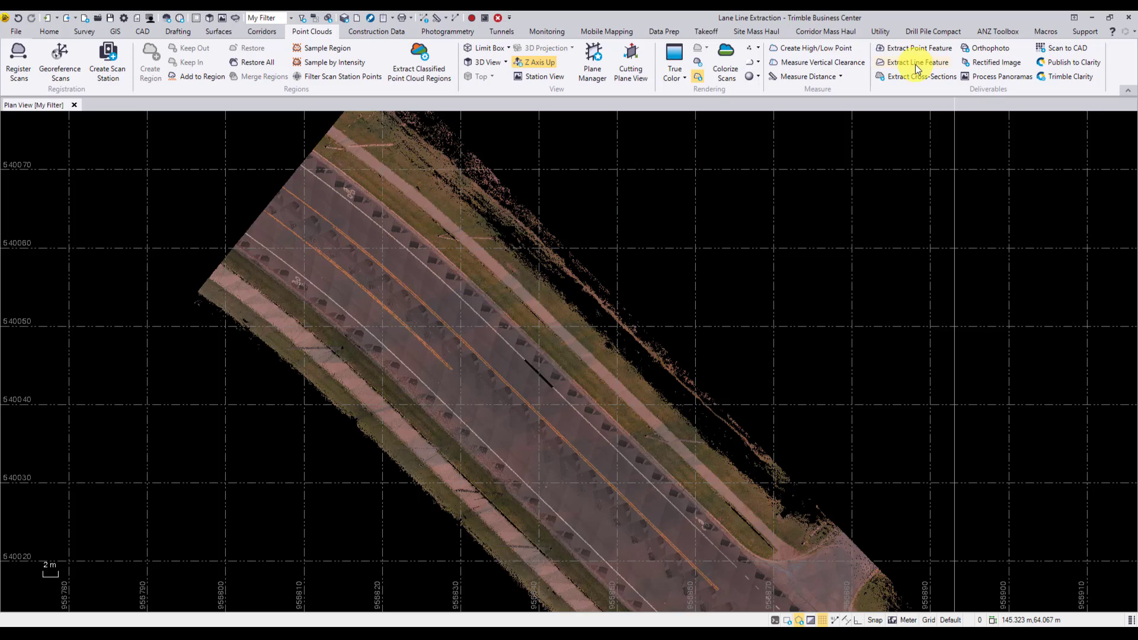
Start a Lane Line Markings line-feature extraction and expand its Line Settings.
left_click(915, 64)
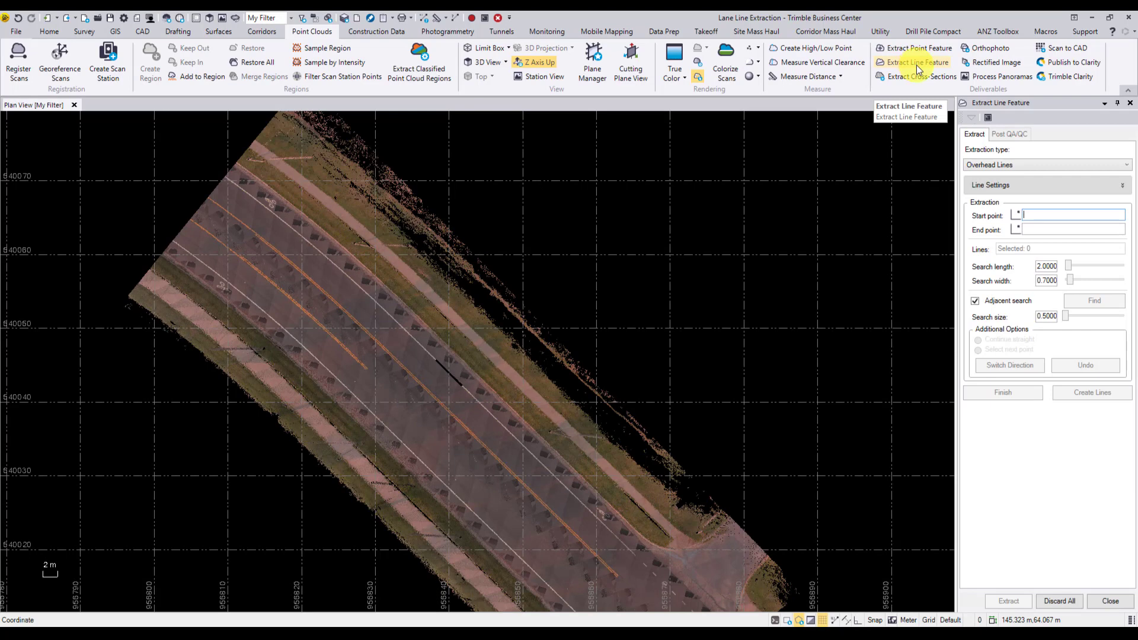
left_click(1125, 167)
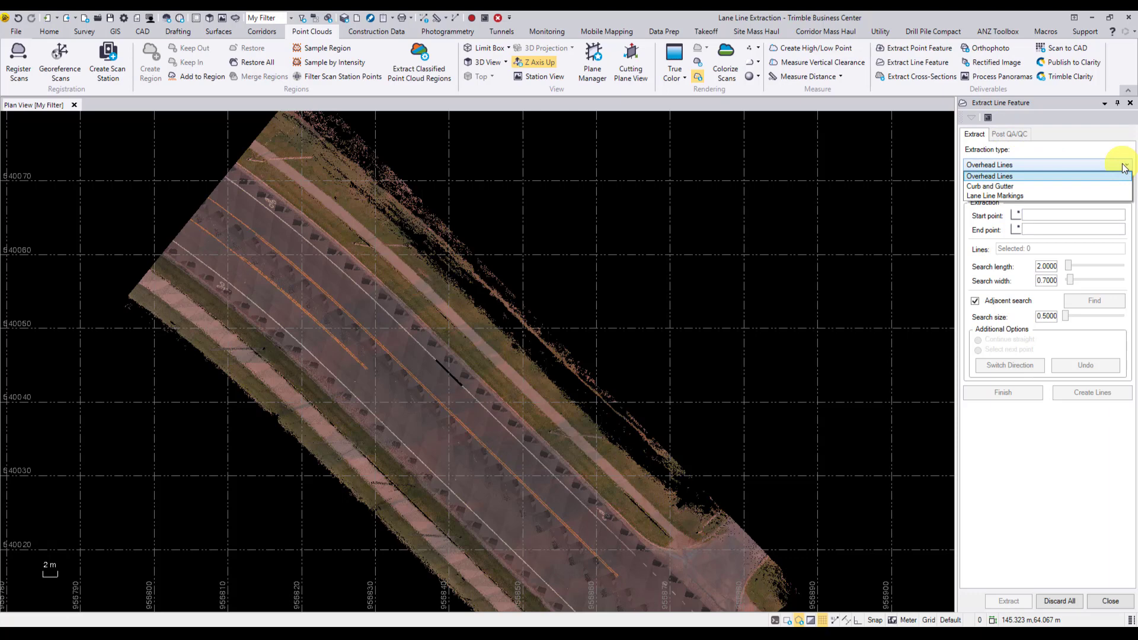
left_click(1022, 195)
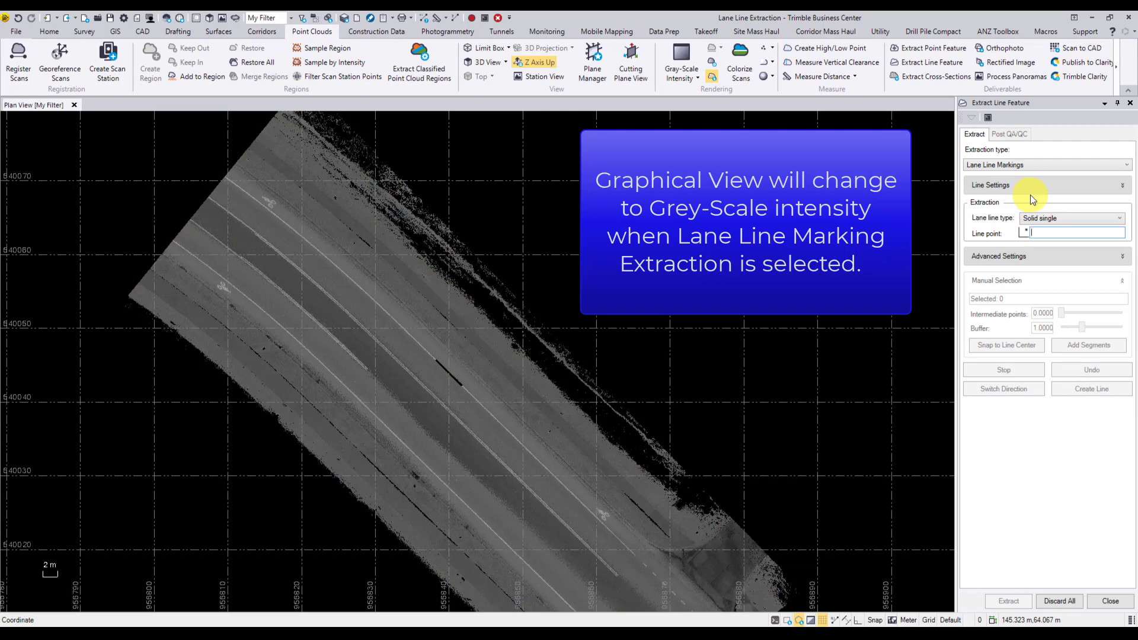
left_click(1122, 187)
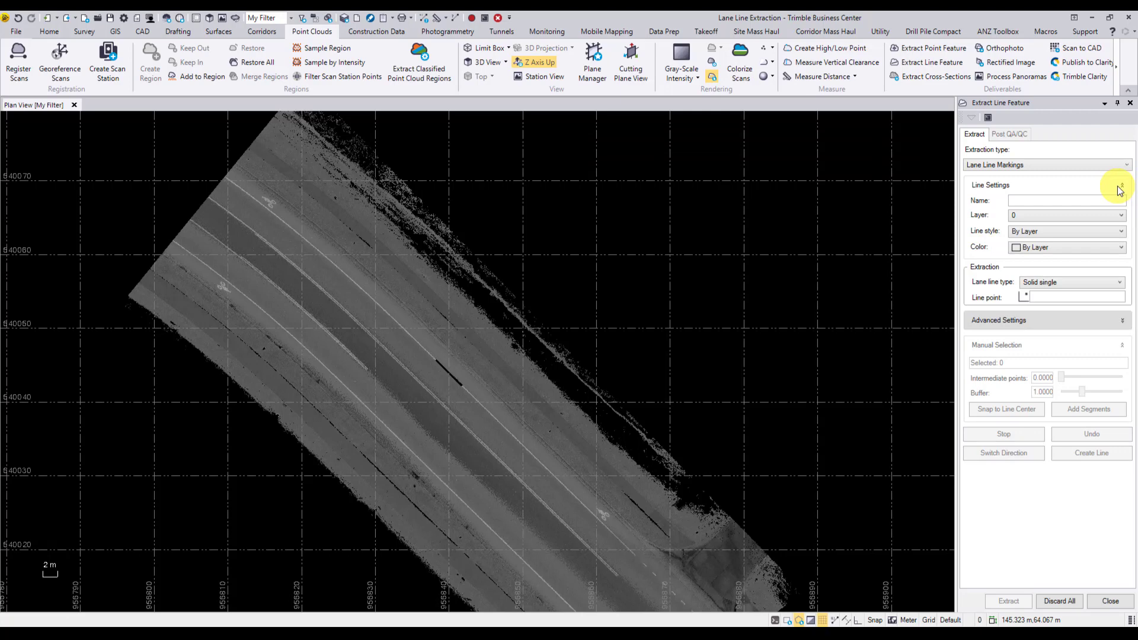
Keep Solid single as the lane line type and assign the Solid white Lane line layer.
left_click(1120, 284)
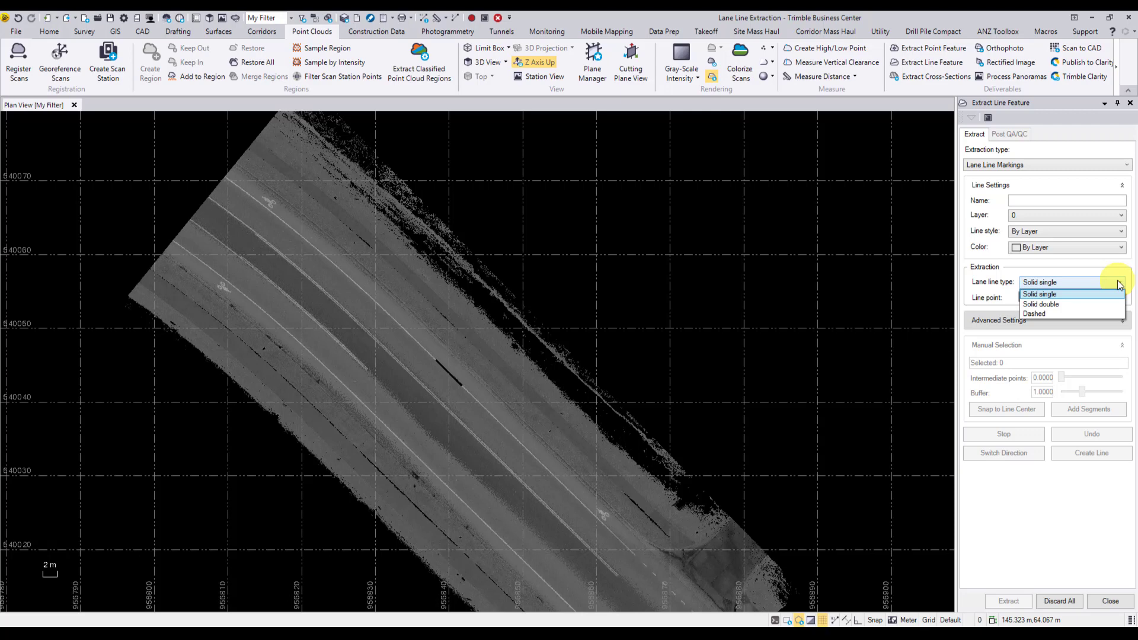
left_click(1076, 296)
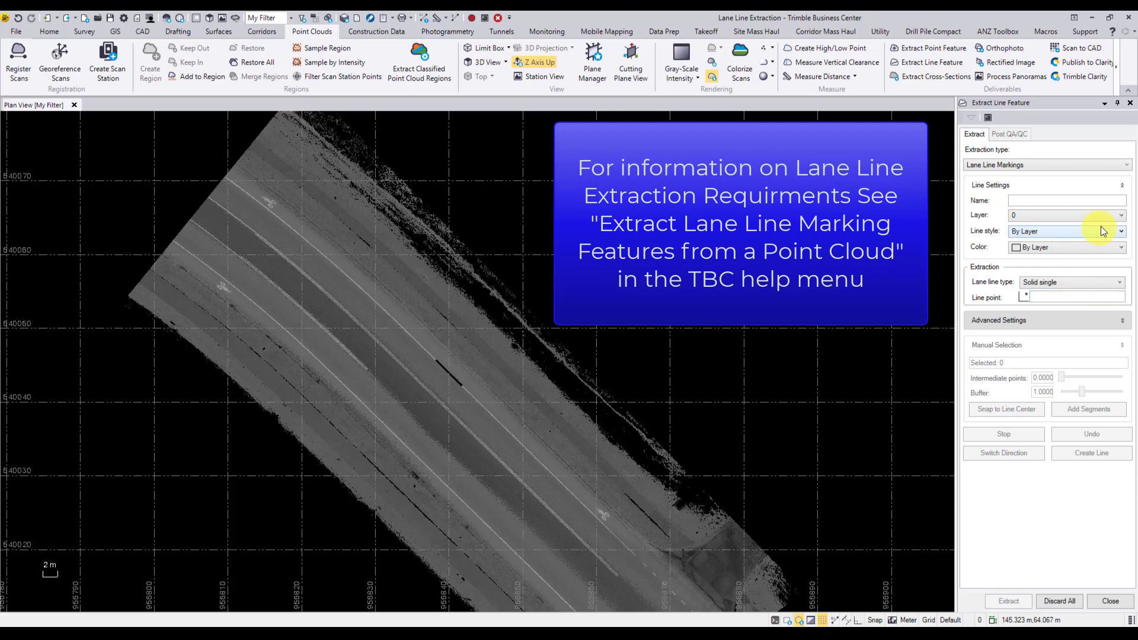
left_click(1113, 216)
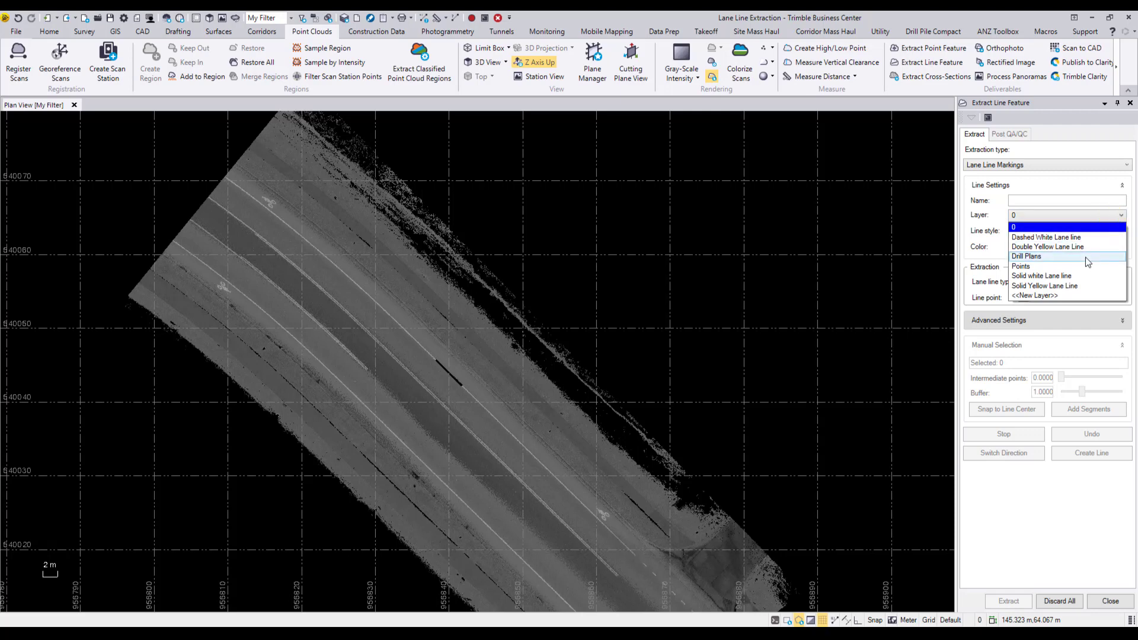
left_click(1060, 276)
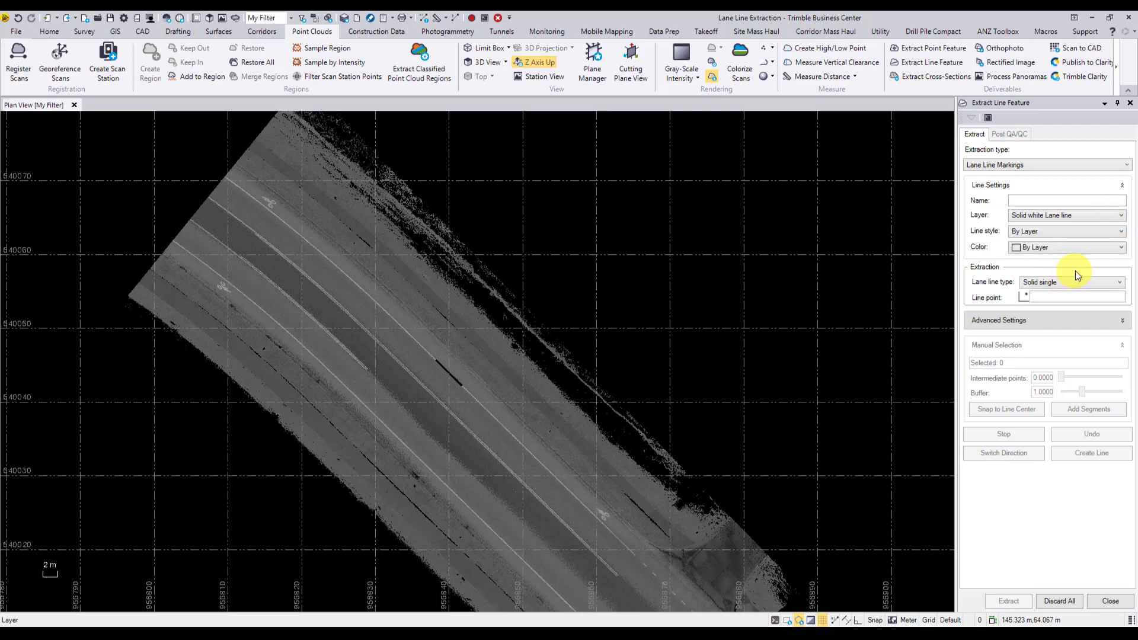
Pick the line point on the upper-left white lane line and expand Advanced Settings.
left_click(1047, 298)
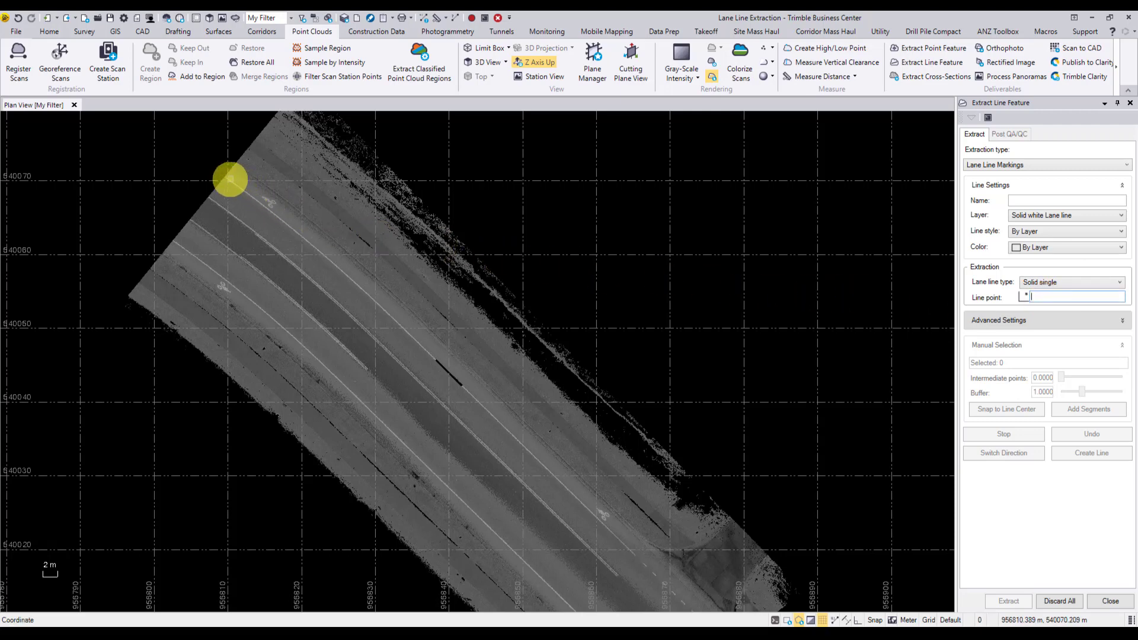
left_click(227, 178)
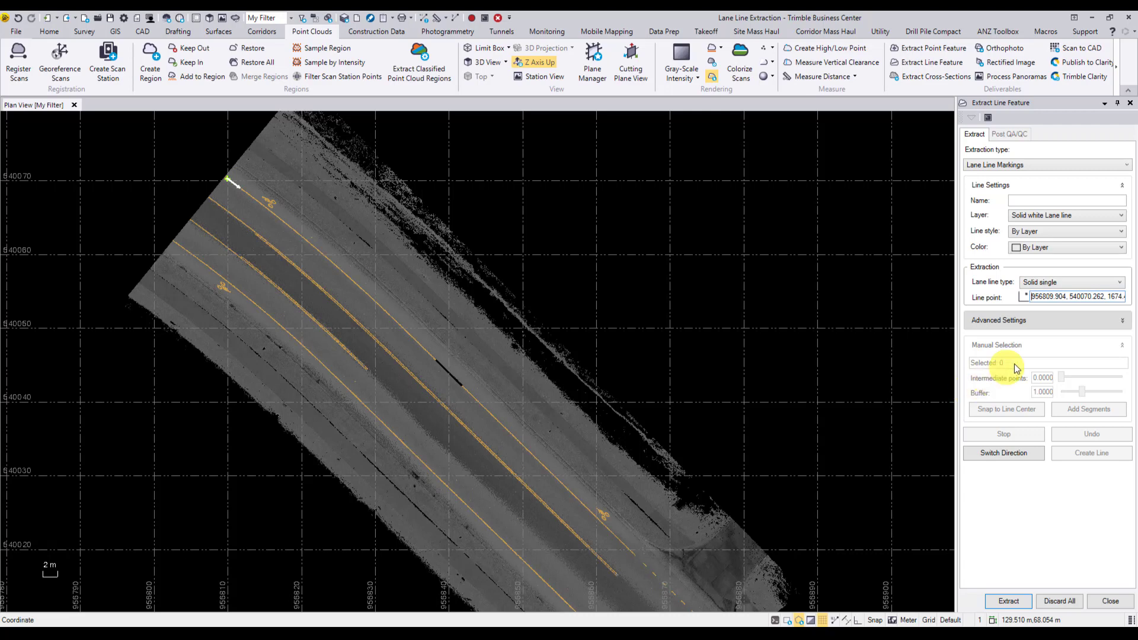
left_click(1121, 323)
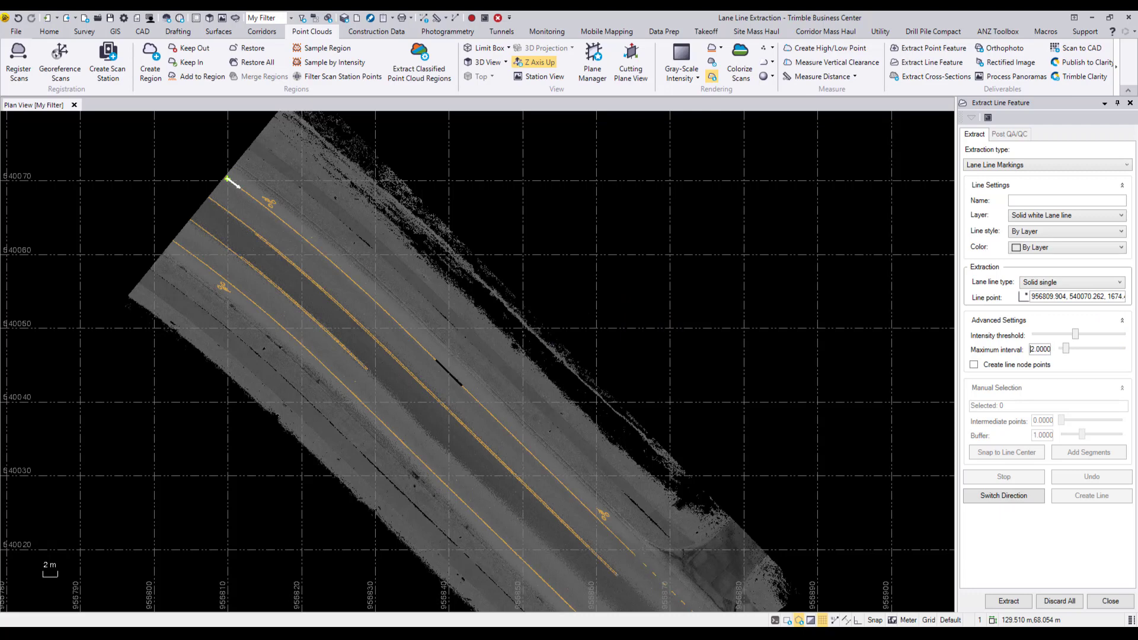
Trace the solid white line automatically and zoom in where it stops at a gap.
left_click(1012, 602)
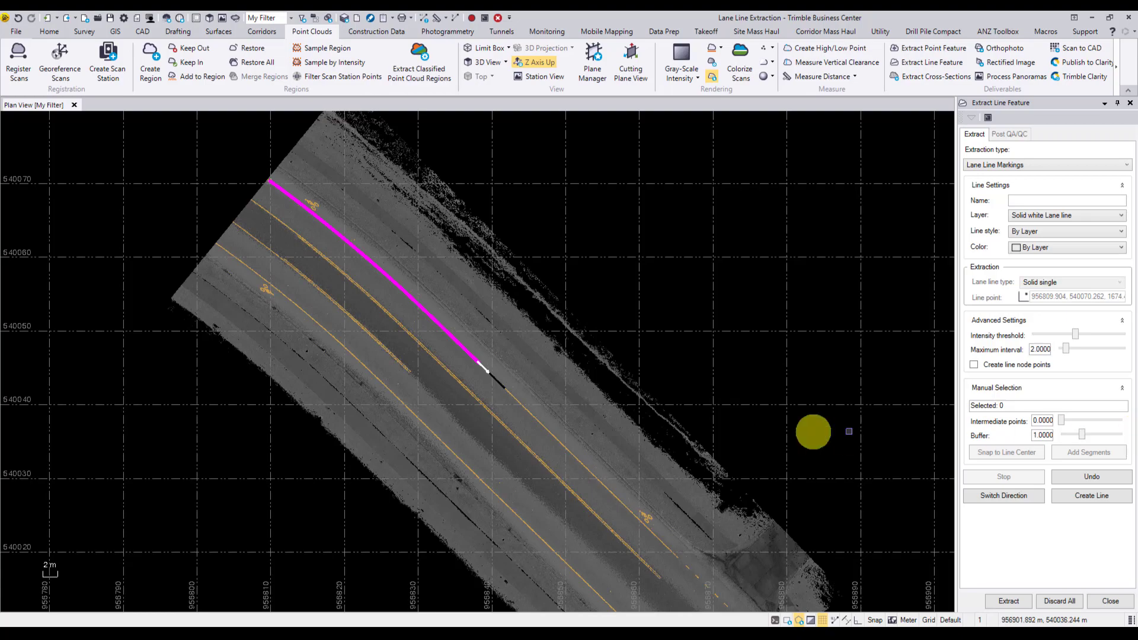
scroll(508, 376, "up", 3)
scroll(513, 386, "up", 1)
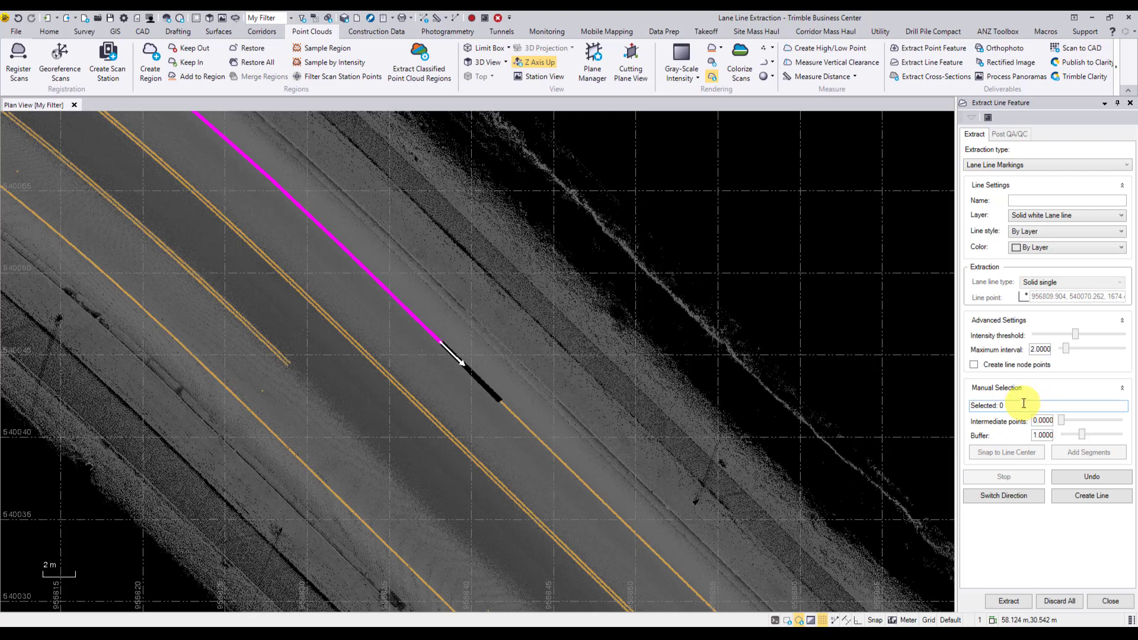
Manually select the untraced stretch at the gap, snap it to the line centre, and add it.
left_click(1012, 404)
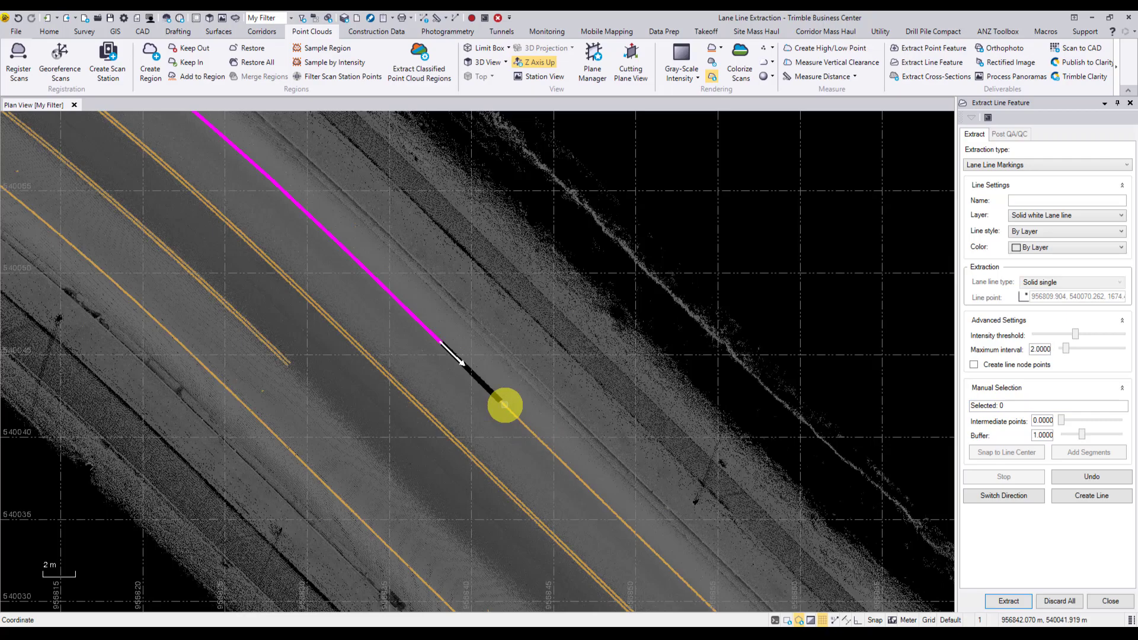
left_click(504, 405)
scroll(505, 405, "up", 3)
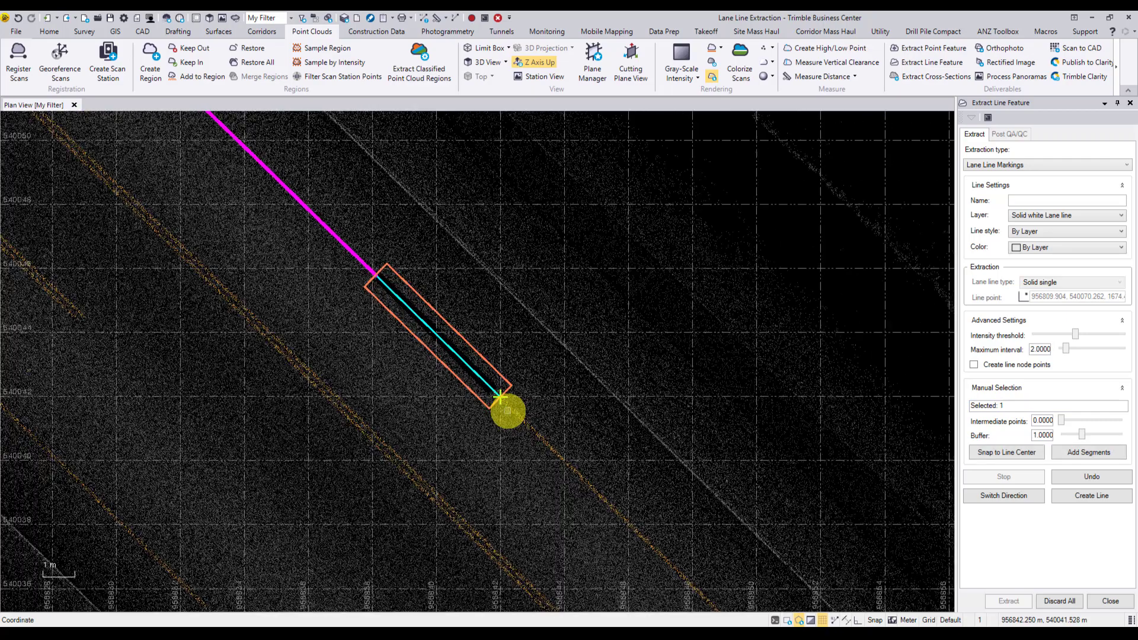
scroll(508, 410, "up", 1)
scroll(508, 407, "up", 1)
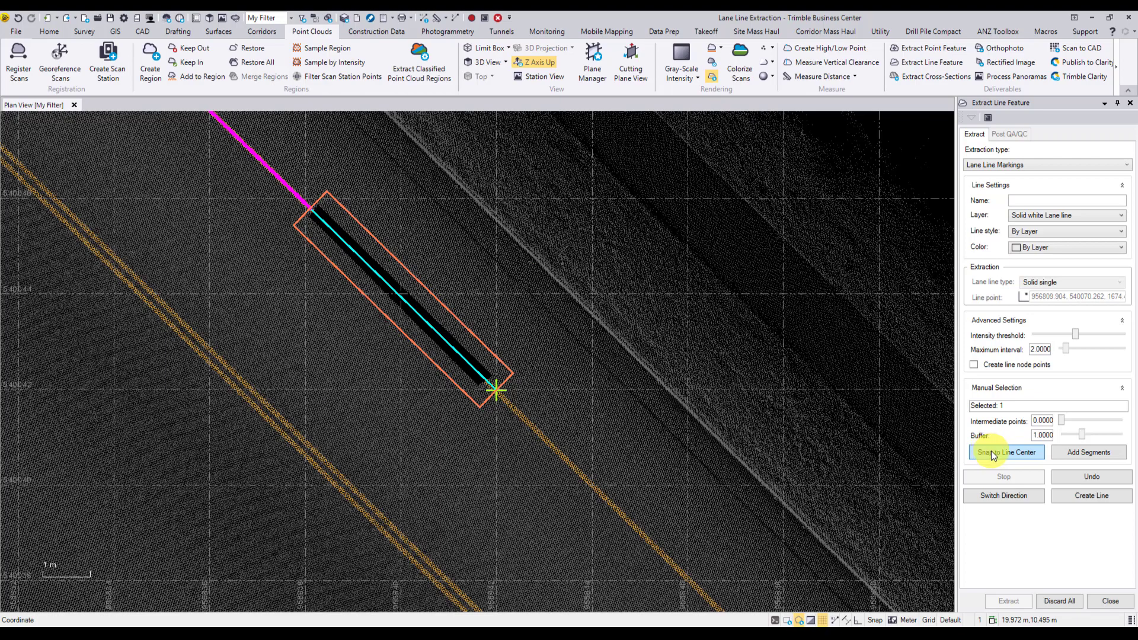
left_click(991, 452)
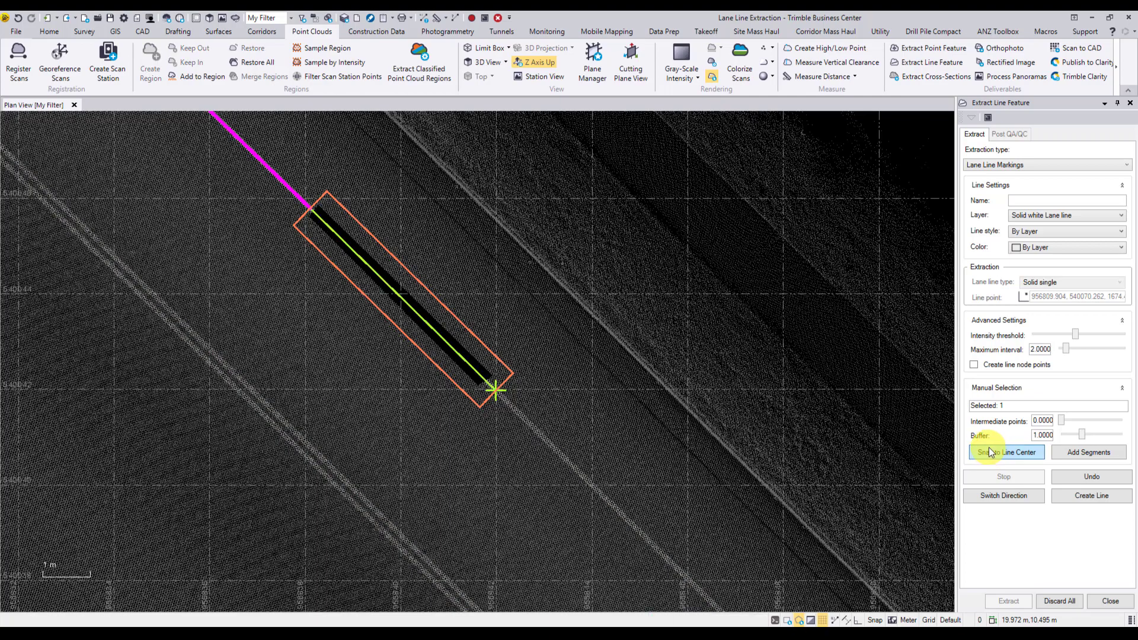
left_click(992, 452)
left_click(1093, 454)
left_click(1090, 455)
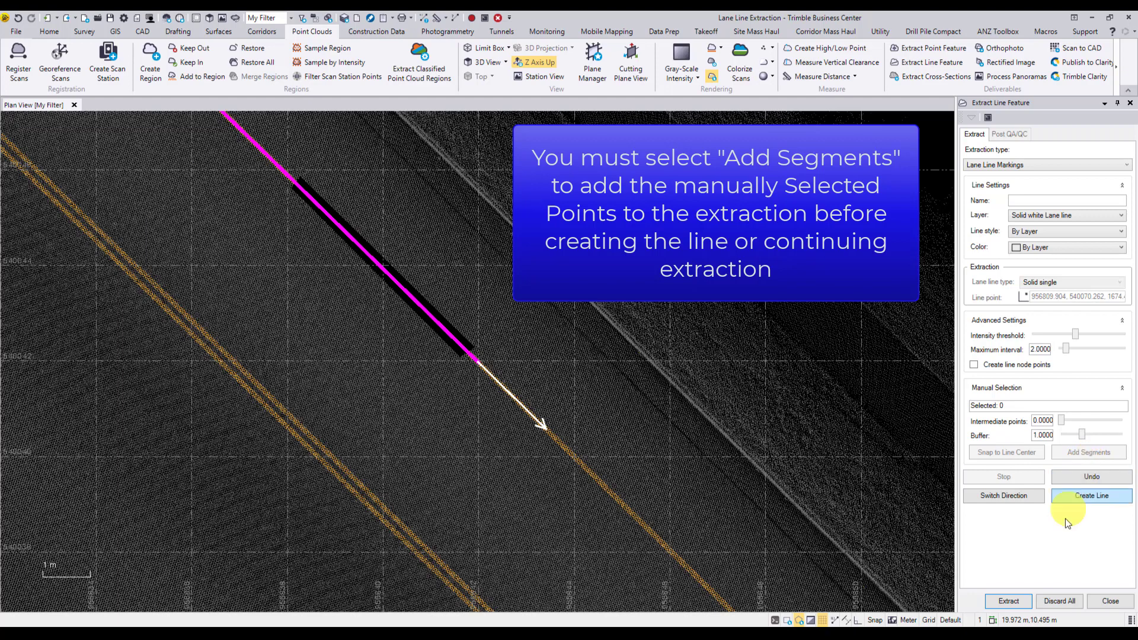
Continue tracing past the gap to the dashed markings and create the solid white line feature.
left_click(1023, 603)
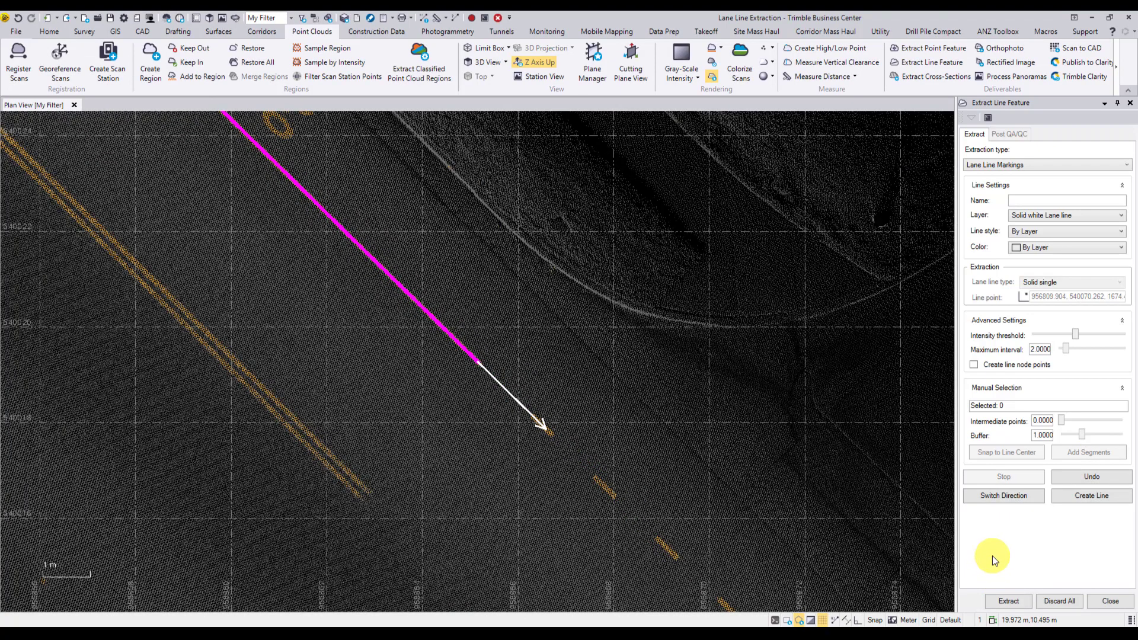
scroll(741, 480, "down", 2)
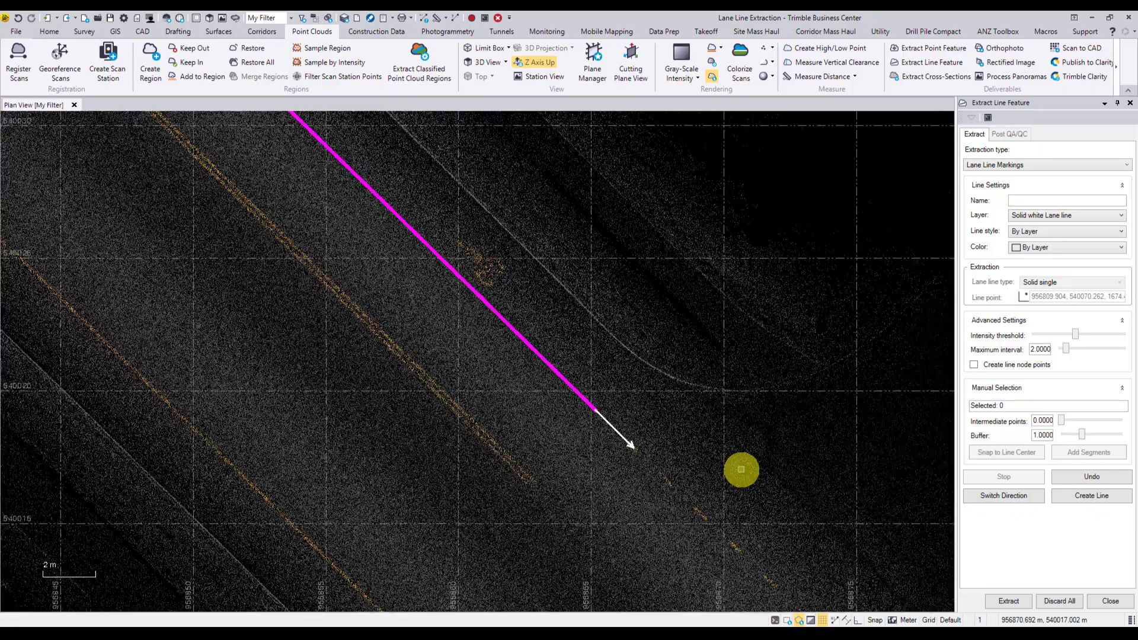
scroll(750, 473, "down", 1)
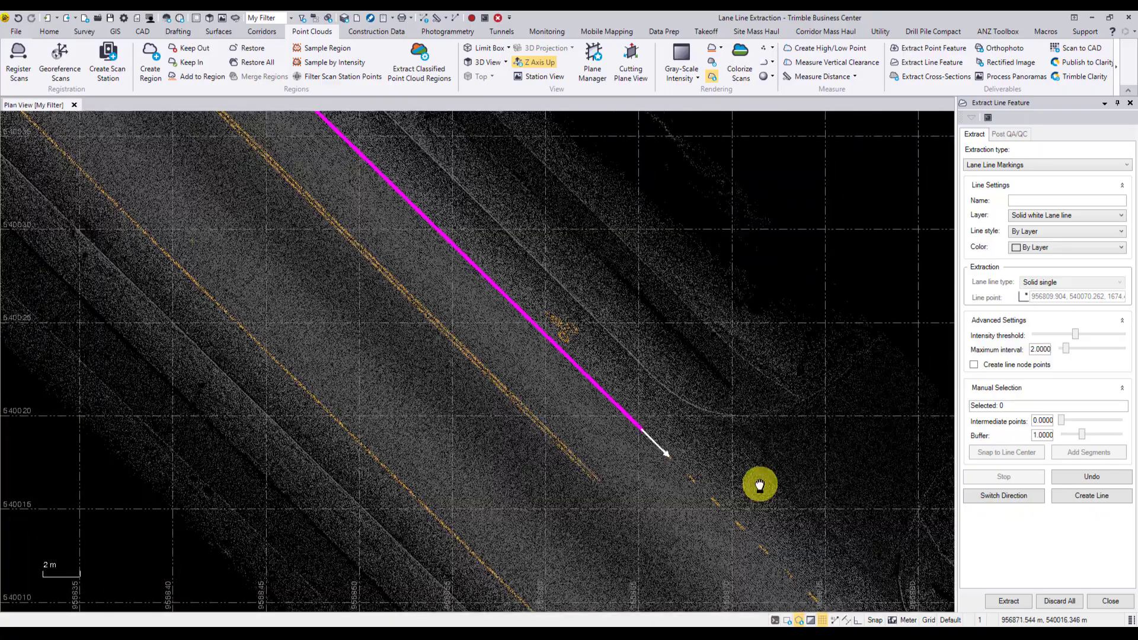
middle_click_drag(759, 480, 573, 388)
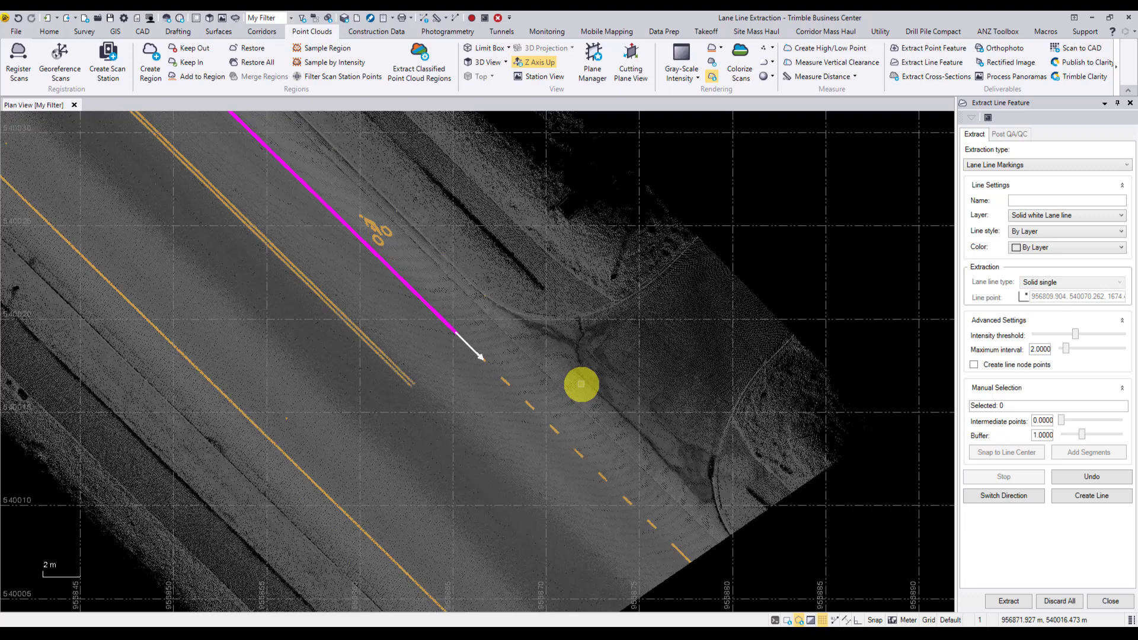
left_click(1086, 494)
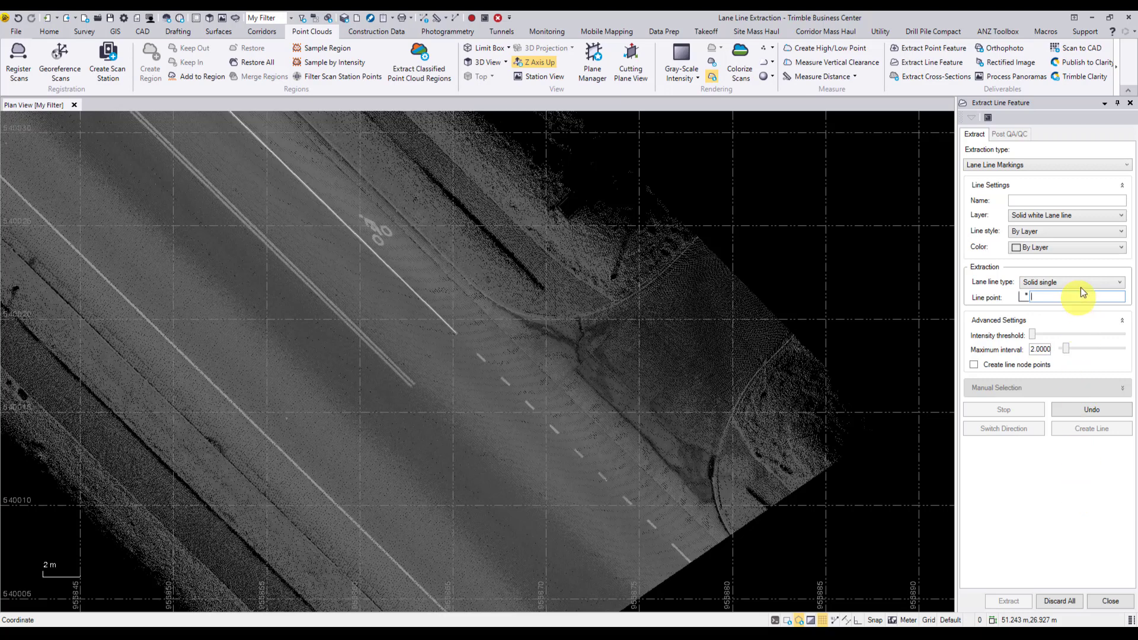
Set the next line to the Dashed White Lane line layer with Dashed lane line type.
left_click(1119, 217)
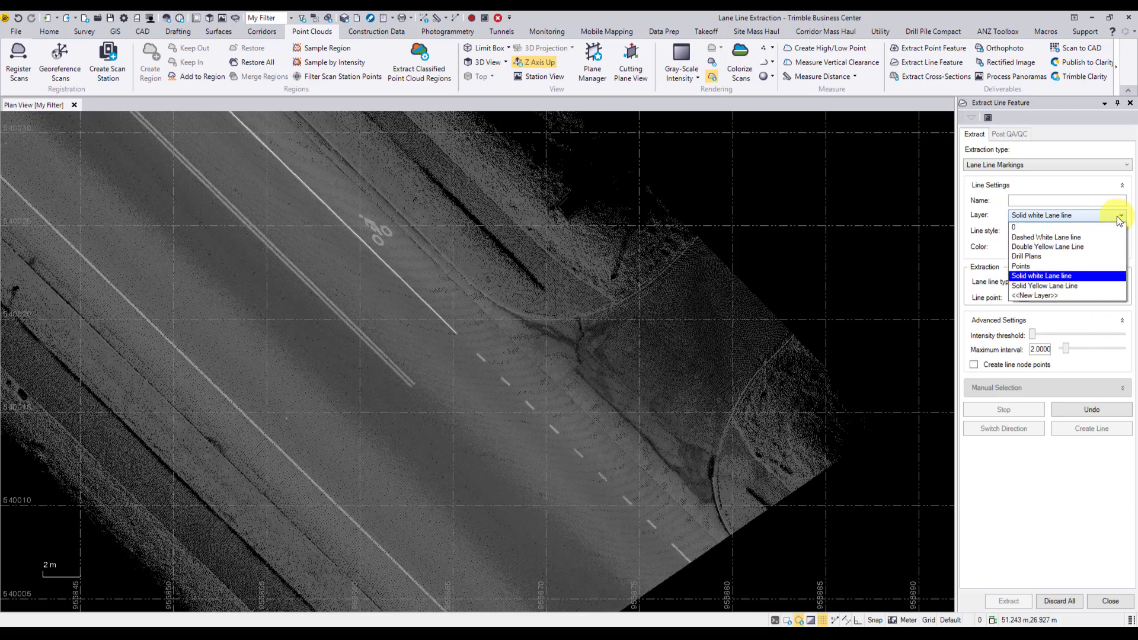
left_click(1073, 236)
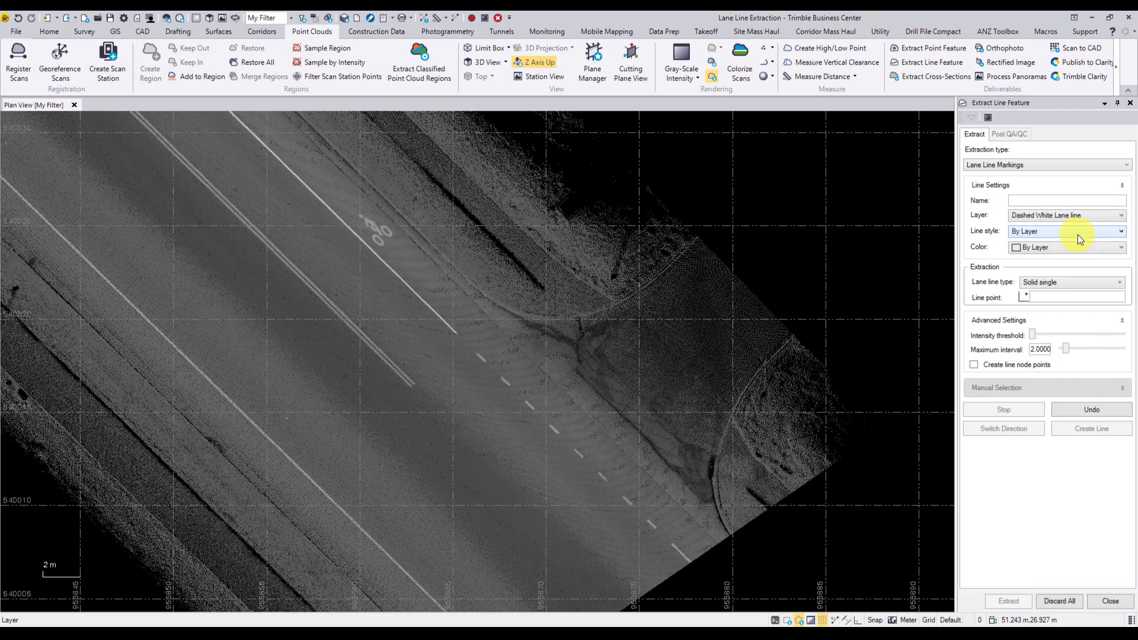
left_click(1075, 285)
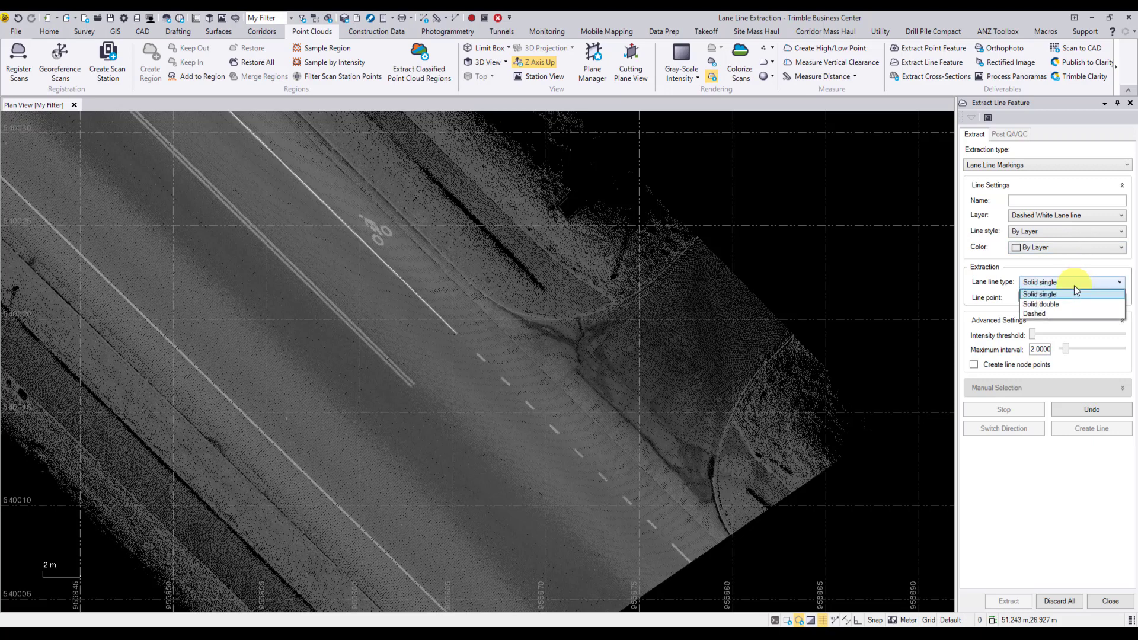
left_click(1042, 314)
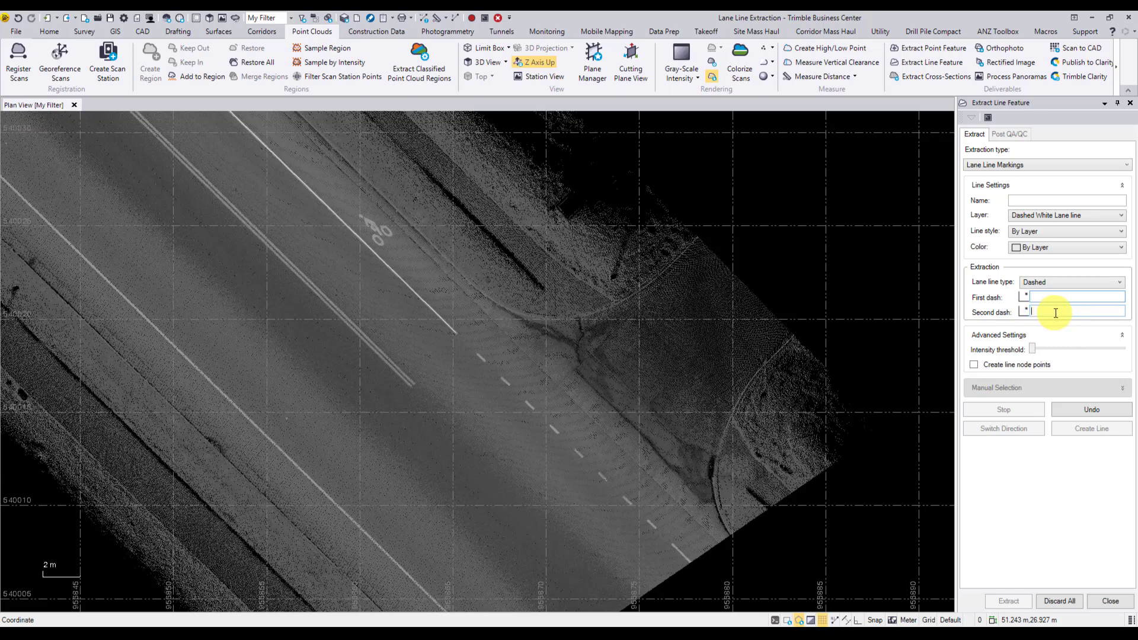
Pick the first and second dashes along the white dashed line.
left_click(1048, 299)
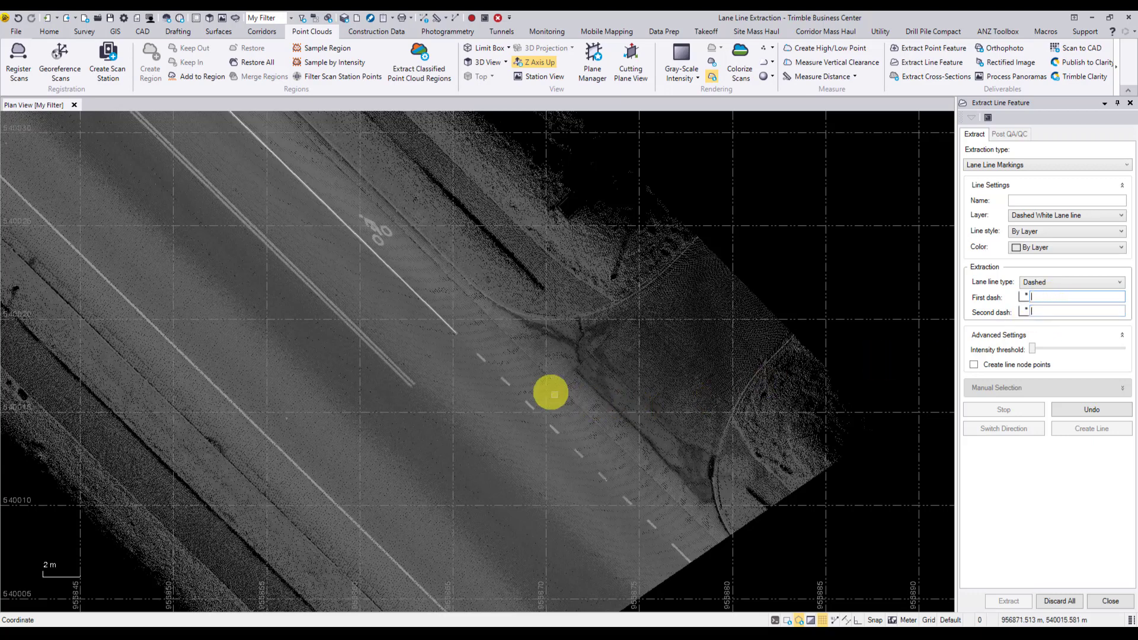
left_click(480, 359)
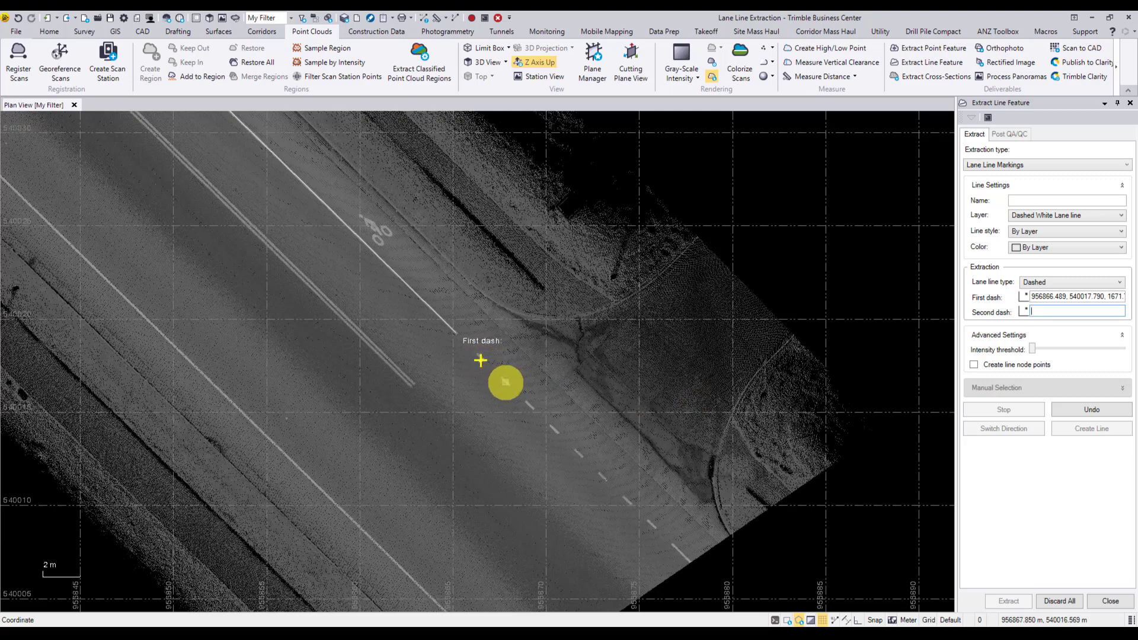
left_click(504, 382)
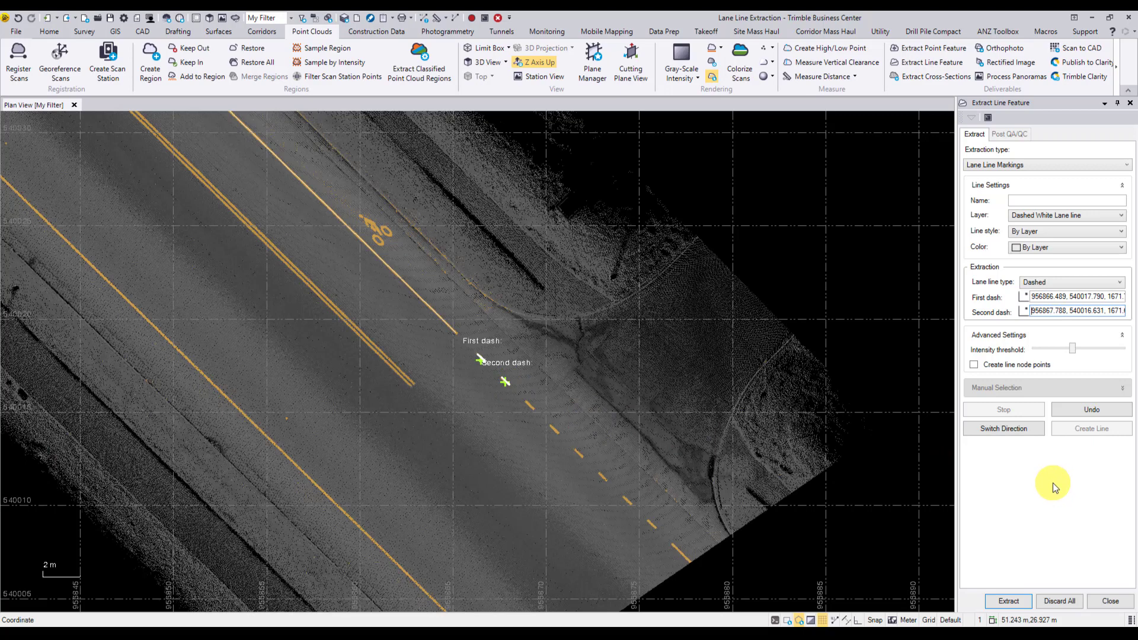
Enable line node points starting at ID 1 on the Points layer with feature code dwl.
left_click(974, 366)
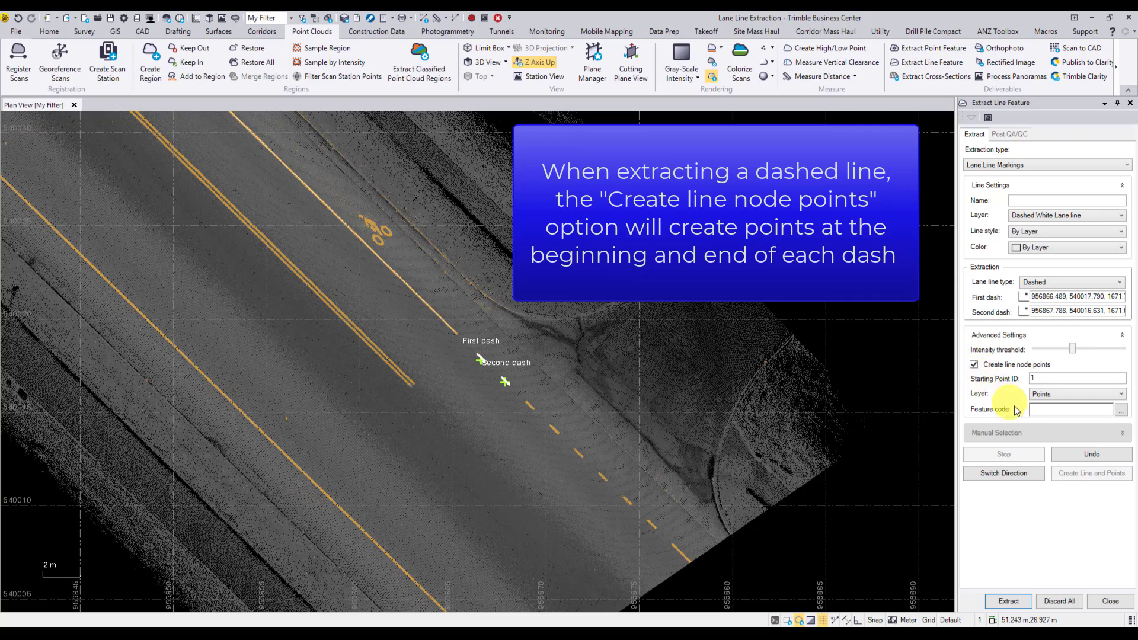
left_click(1040, 409)
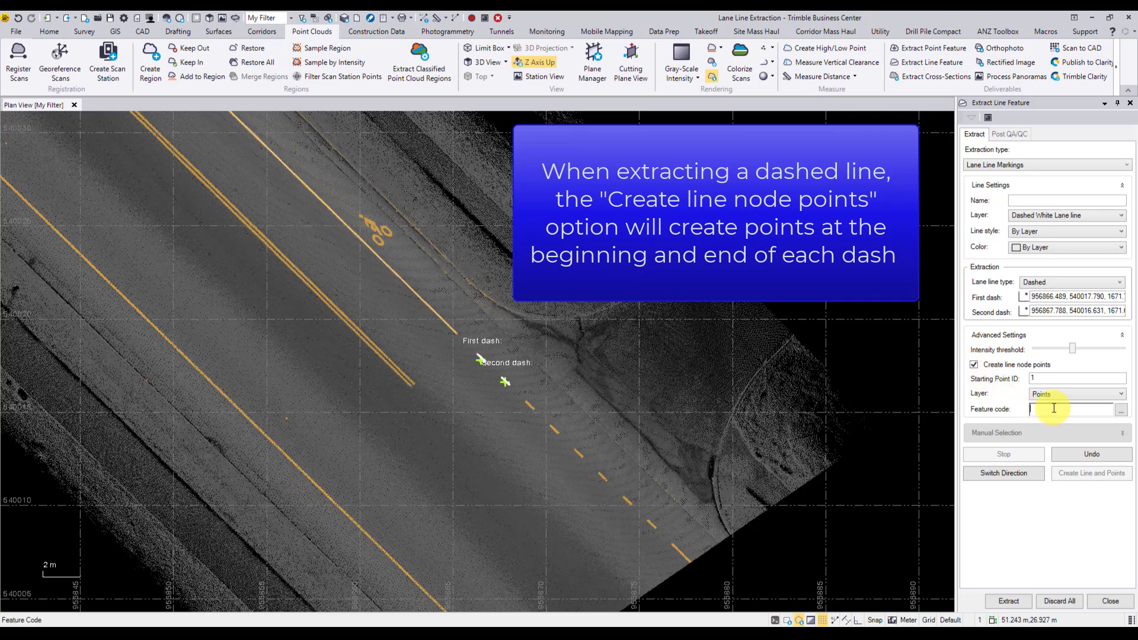
type("dwl")
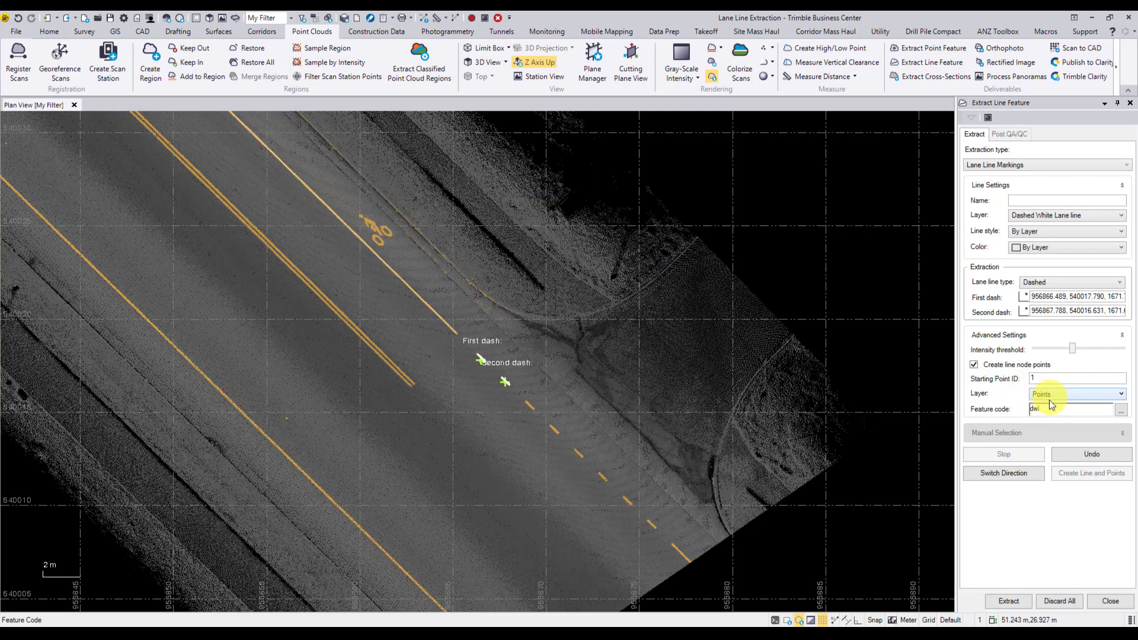
Extract the dashed white line to the cloud's edge and zoom in on its end.
left_click(1009, 601)
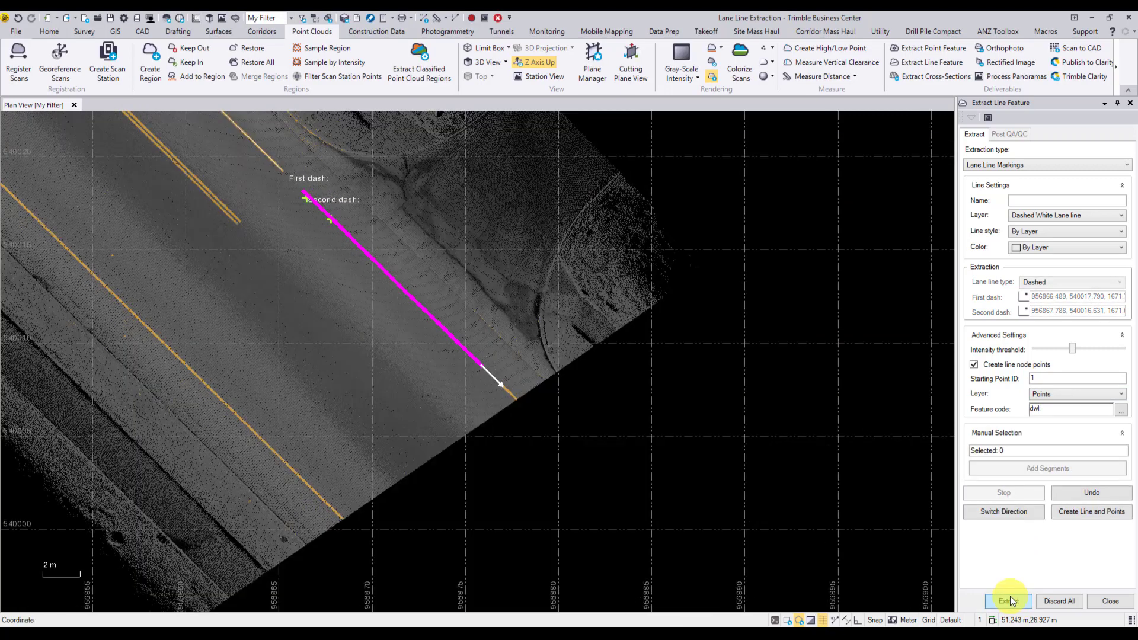
scroll(489, 370, "up", 2)
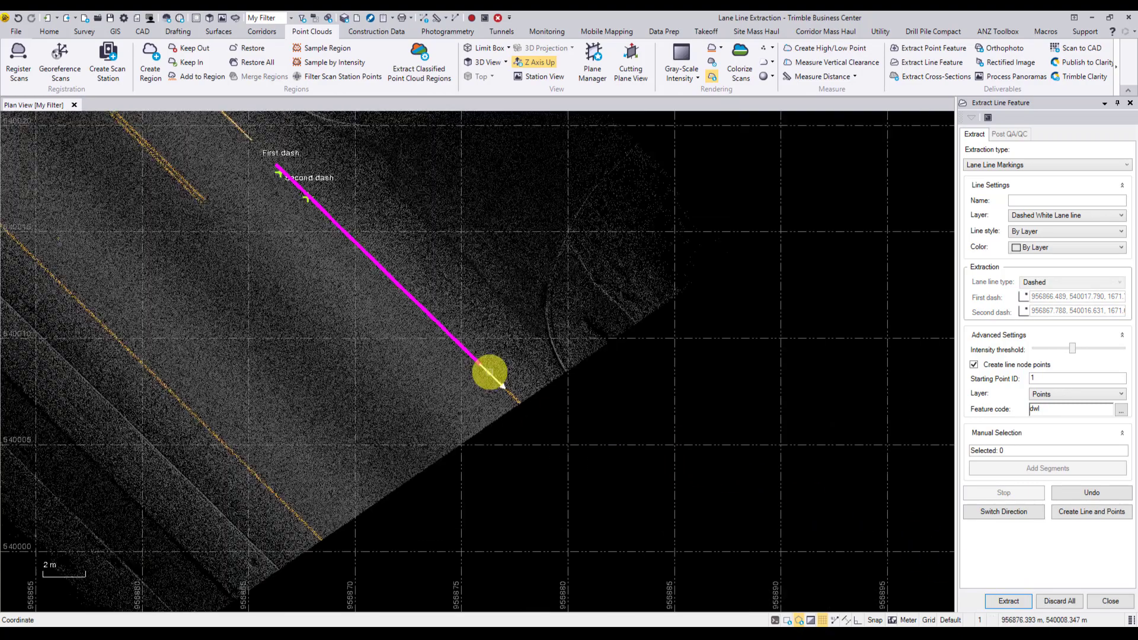
scroll(489, 369, "up", 2)
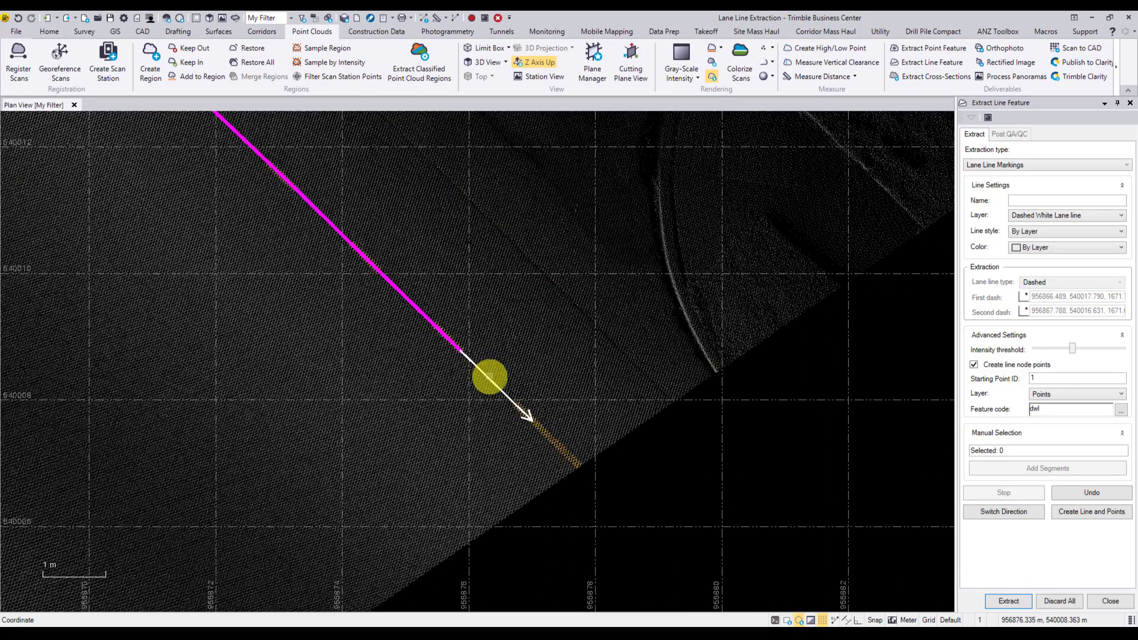
Create the dashed line with node points 1–16 and pan out to view them all.
left_click(1083, 512)
scroll(486, 401, "down", 1)
scroll(486, 401, "down", 2)
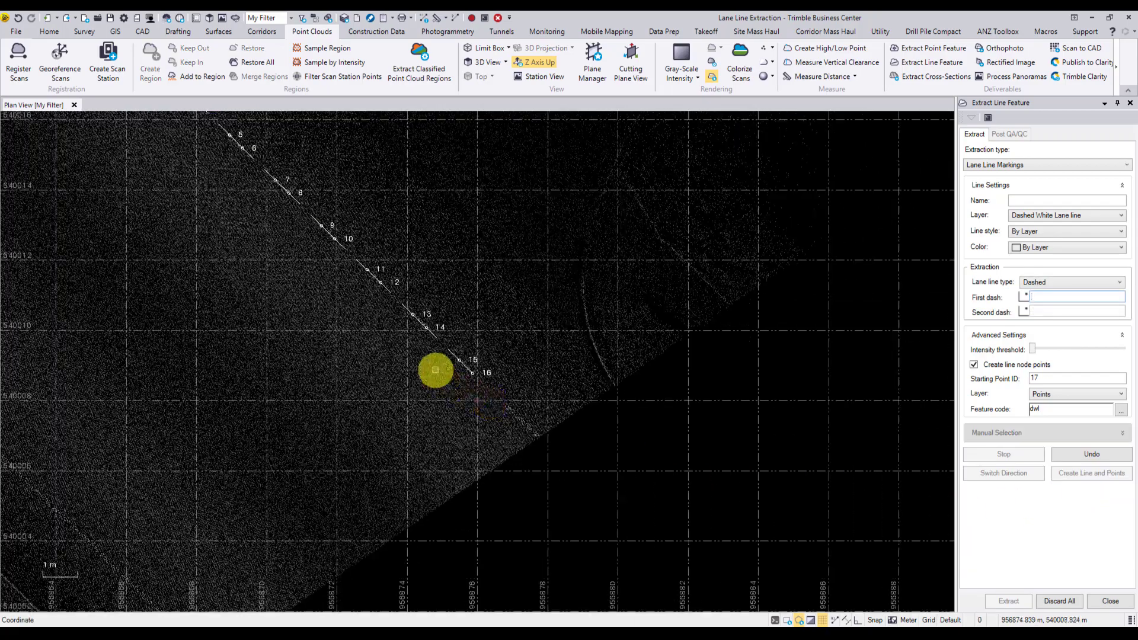
middle_click_drag(411, 348, 480, 465)
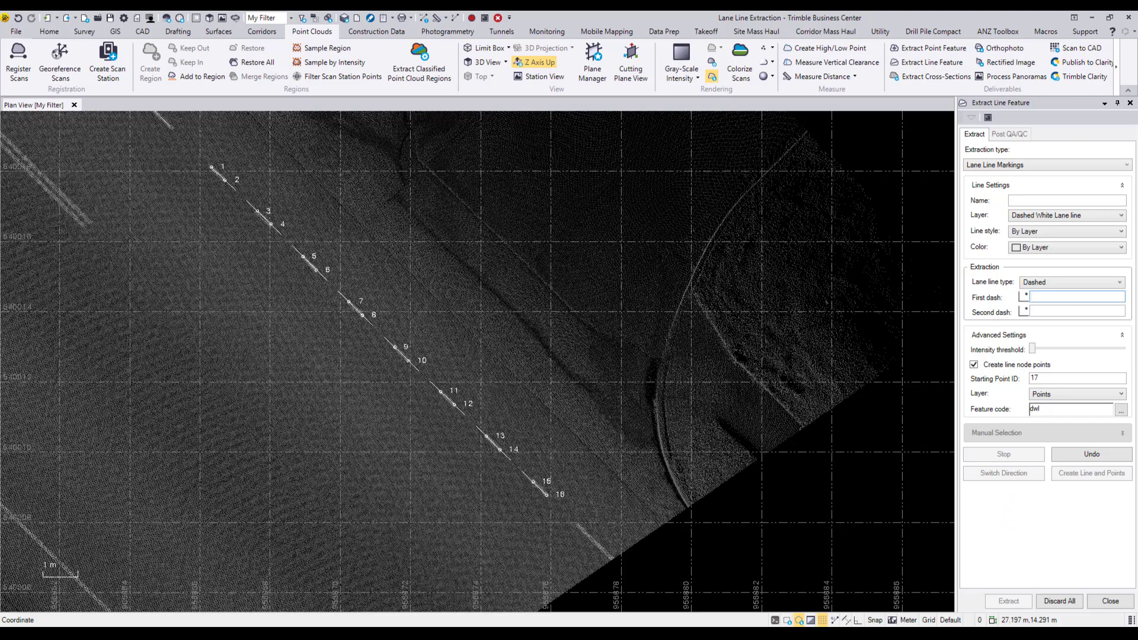
Set lane line type to Solid double and layer to Double Yellow Lane Line, then bring the yellow line into view.
left_click(1083, 283)
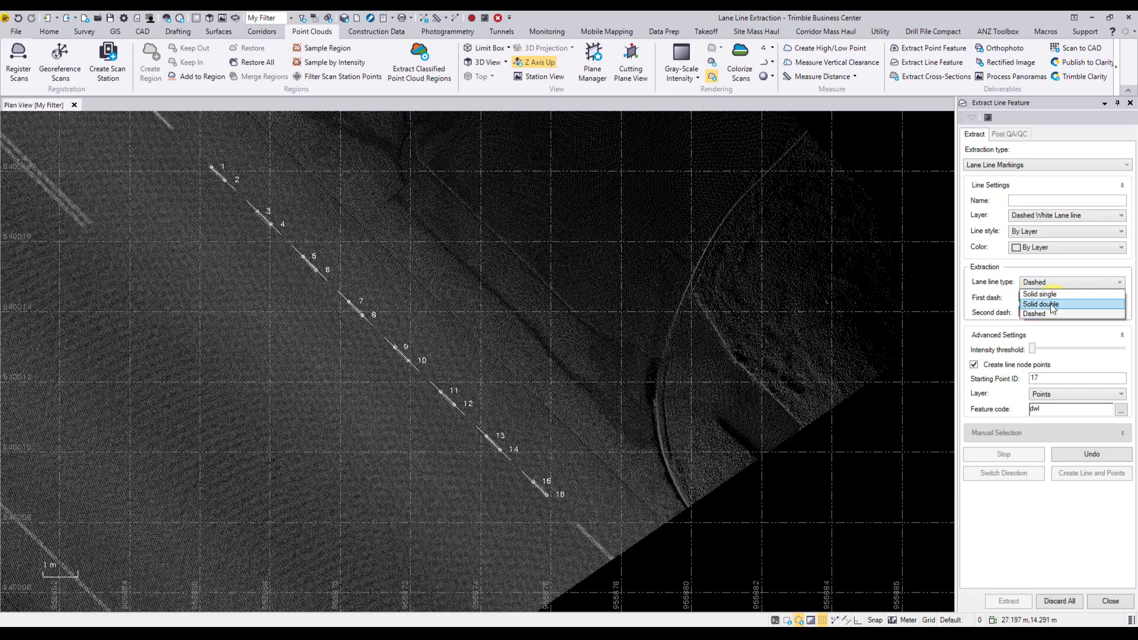
left_click(1052, 305)
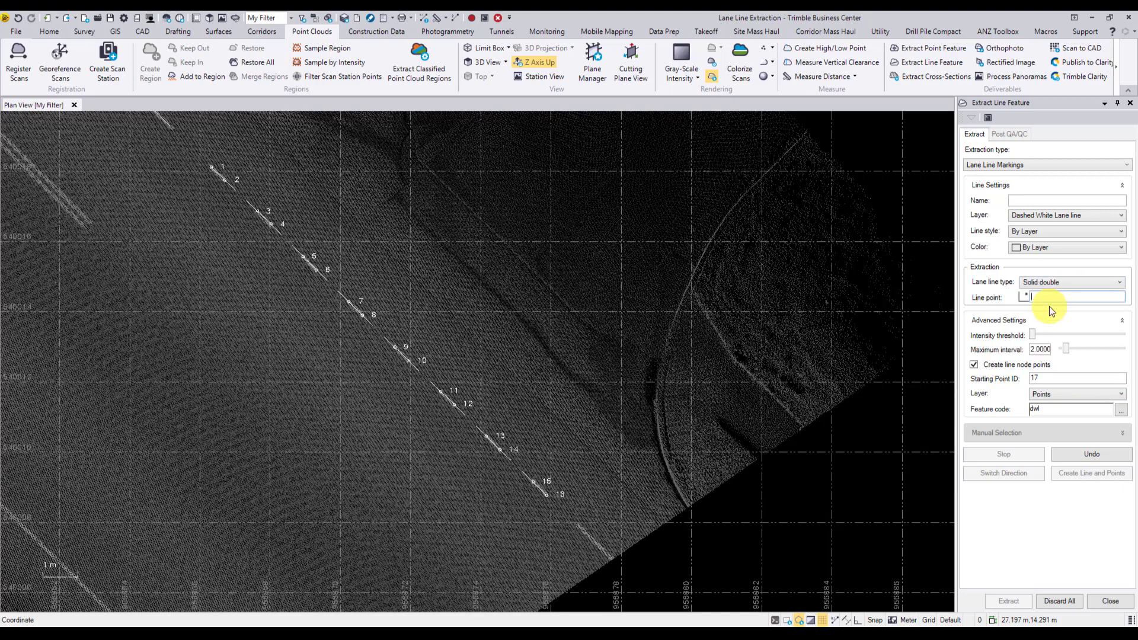
left_click(1099, 215)
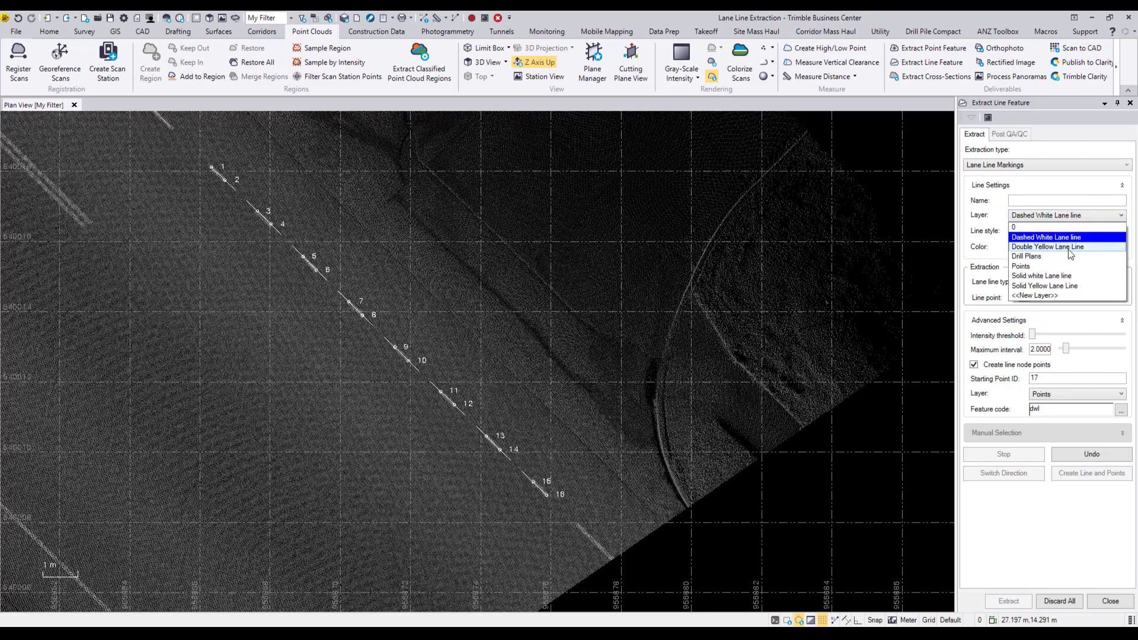
left_click(1071, 248)
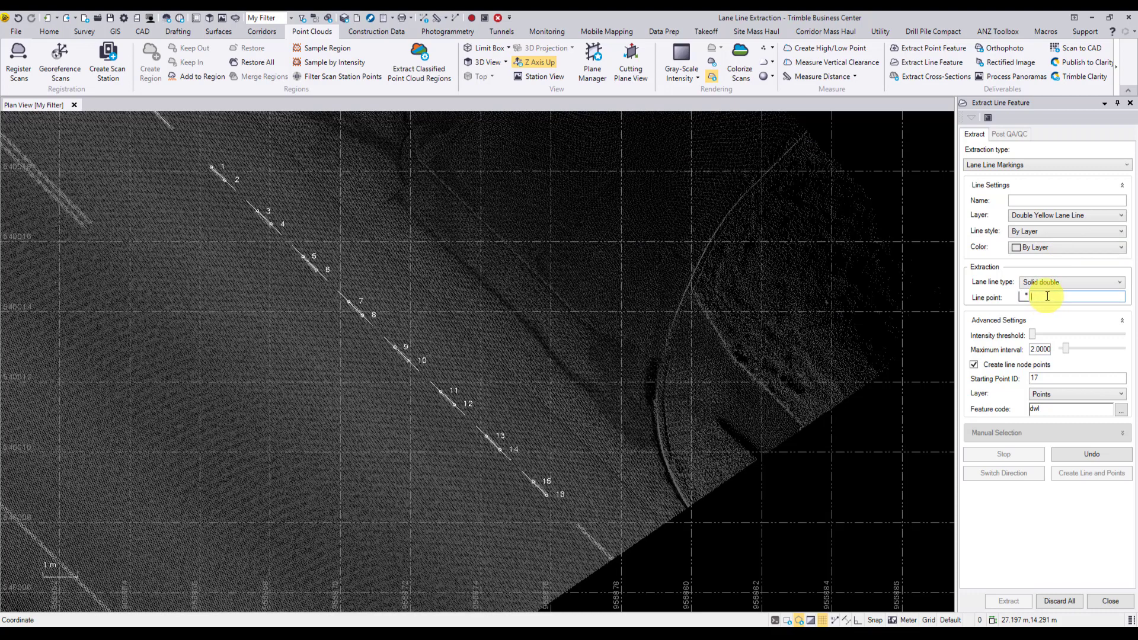
middle_click_drag(245, 317, 503, 453)
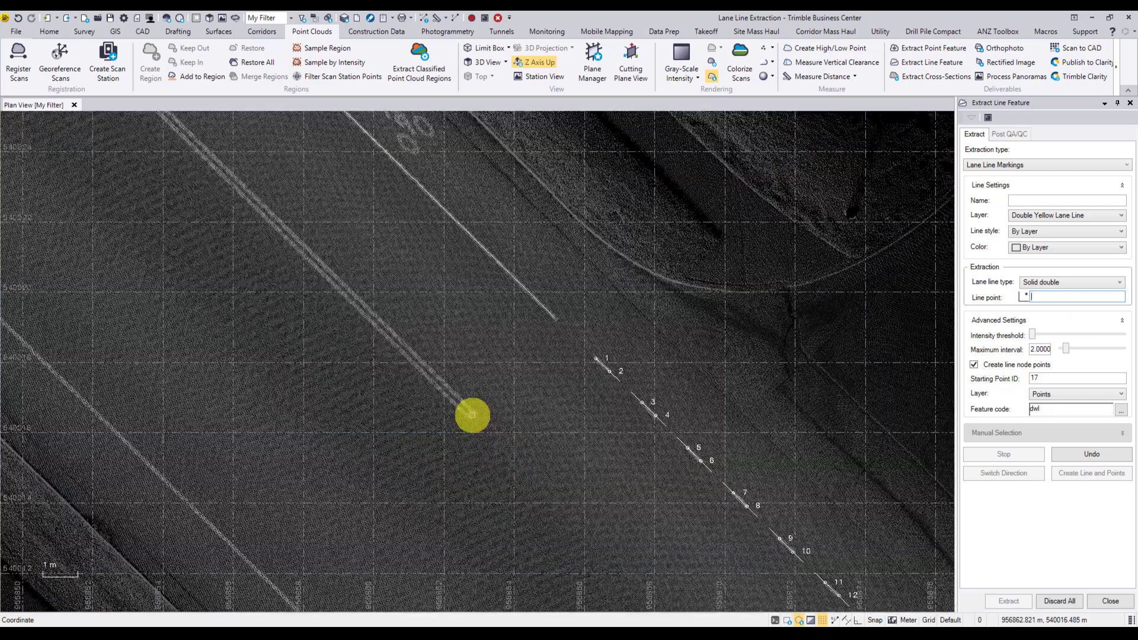
Extract the double yellow line toward the upper left from a picked point with feature code 'dbl yll'.
left_click(473, 414)
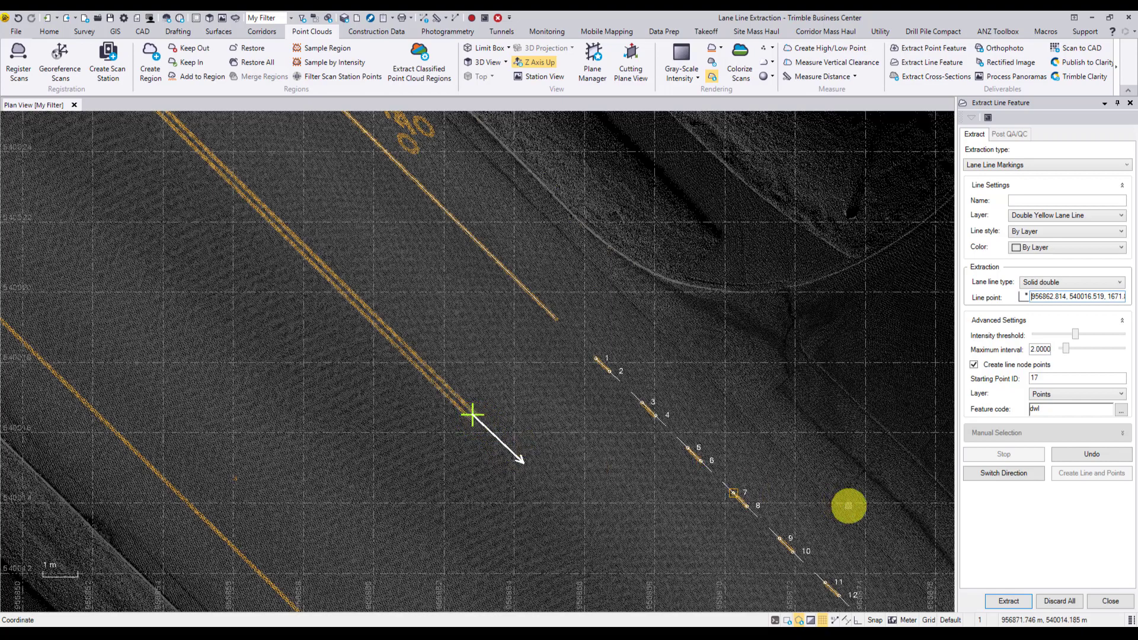
left_click(1004, 475)
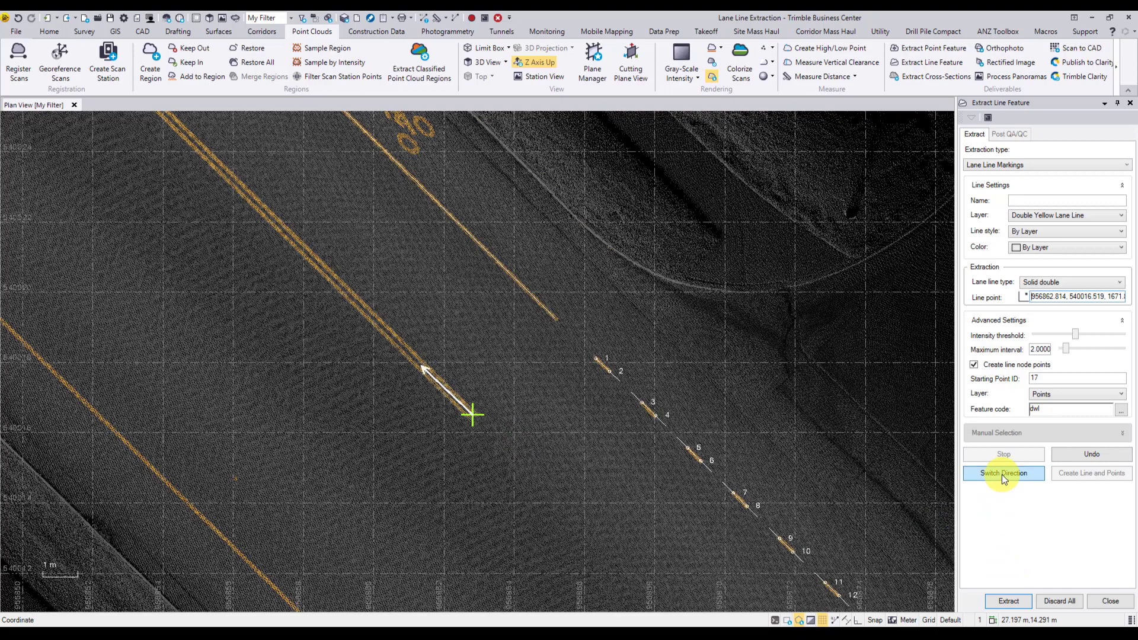
type("dbl yll")
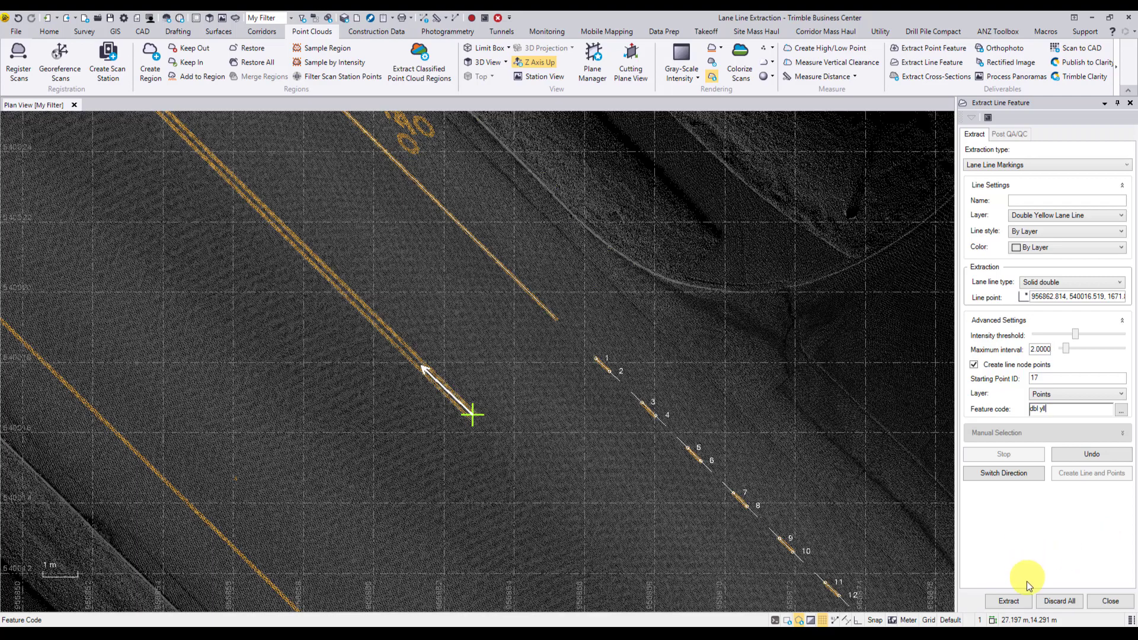
left_click(1006, 602)
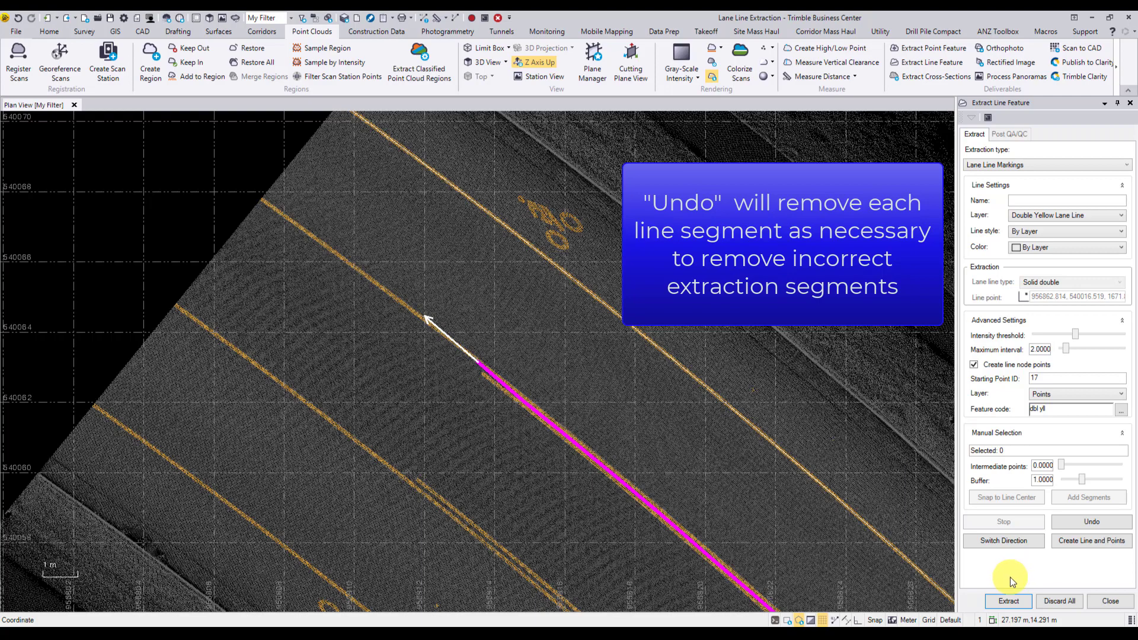
Trim the trace's end segments and create the double yellow line with node points through 56.
scroll(565, 412, "up", 2)
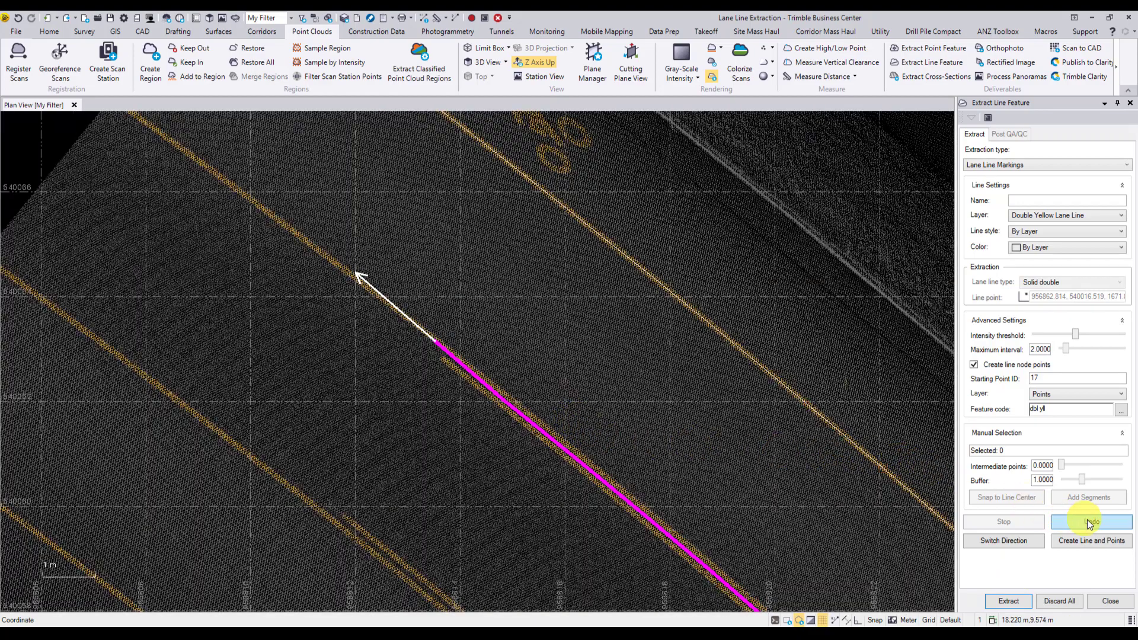
left_click(1090, 519)
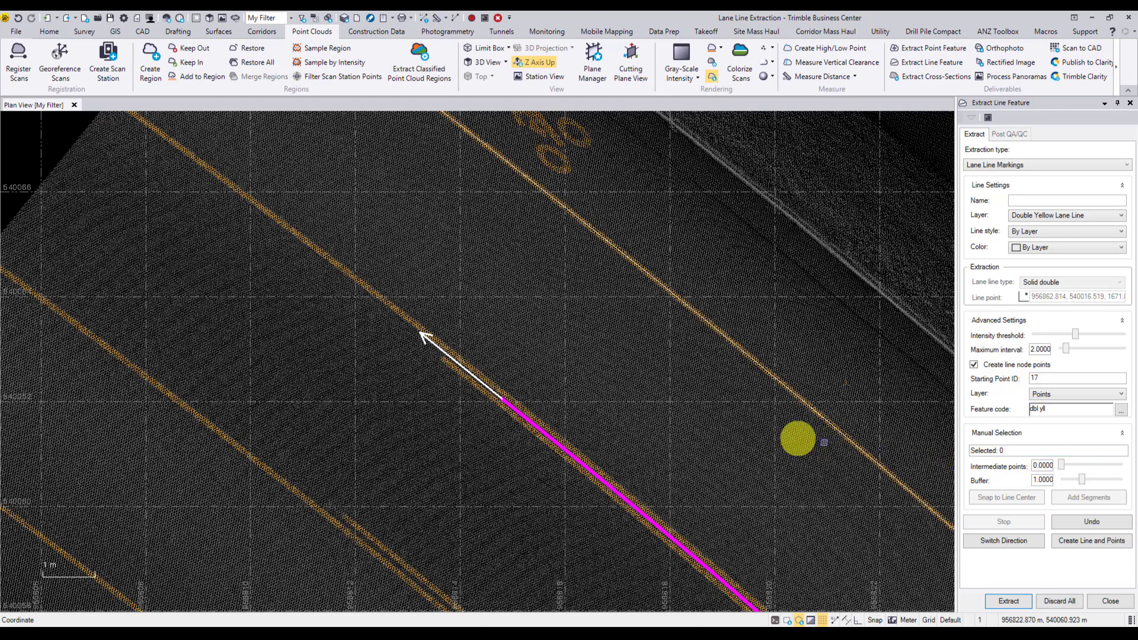
left_click(449, 355)
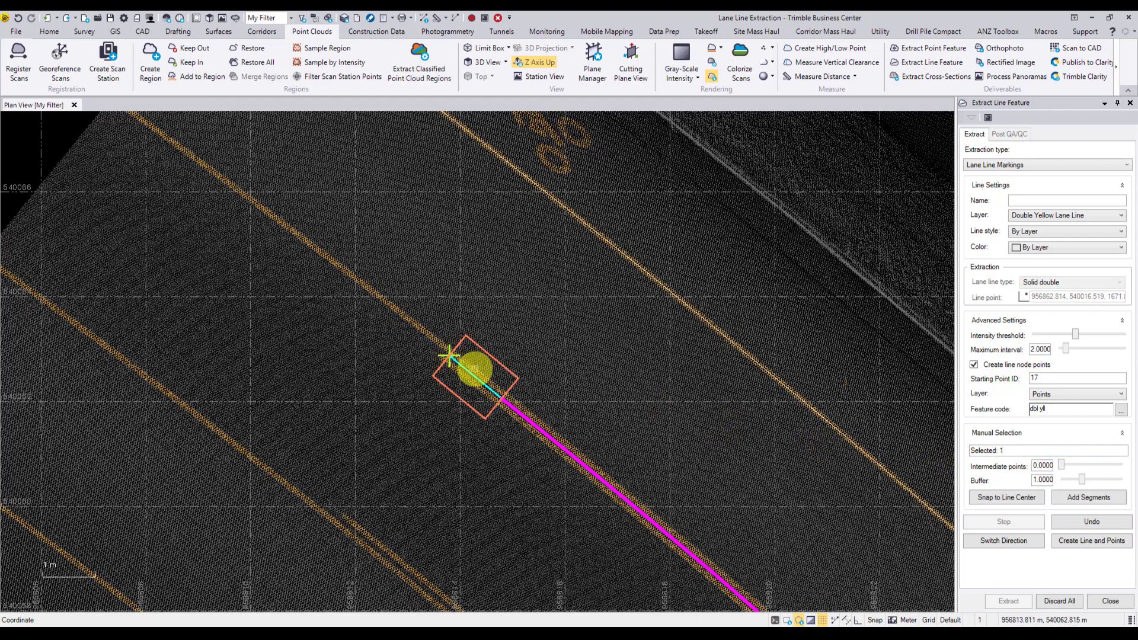
left_click(1079, 497)
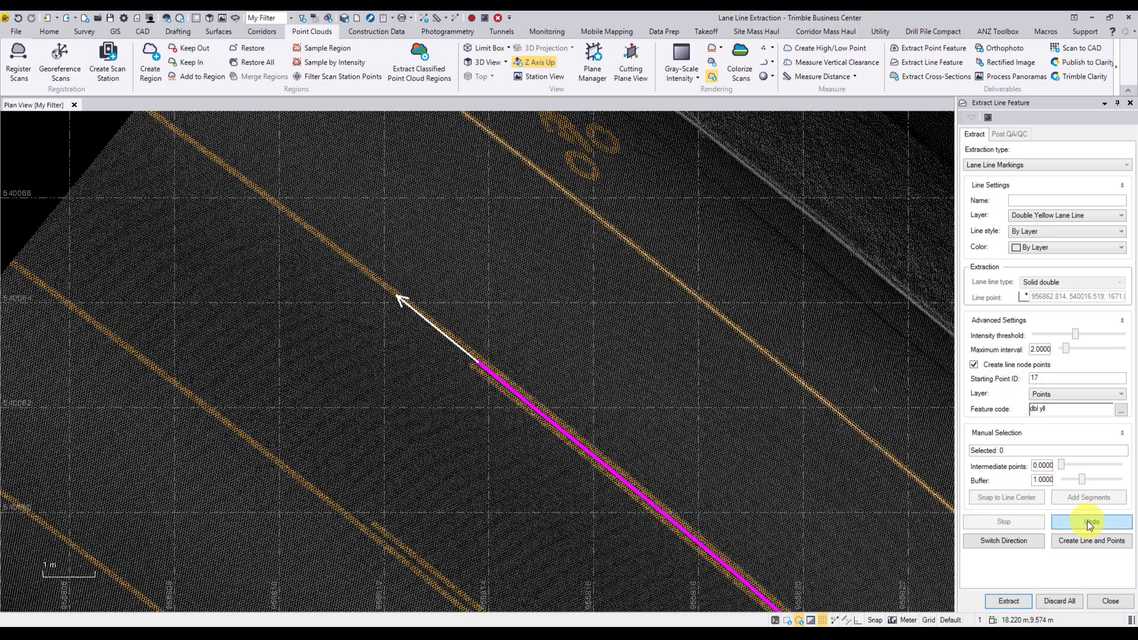
left_click(1087, 520)
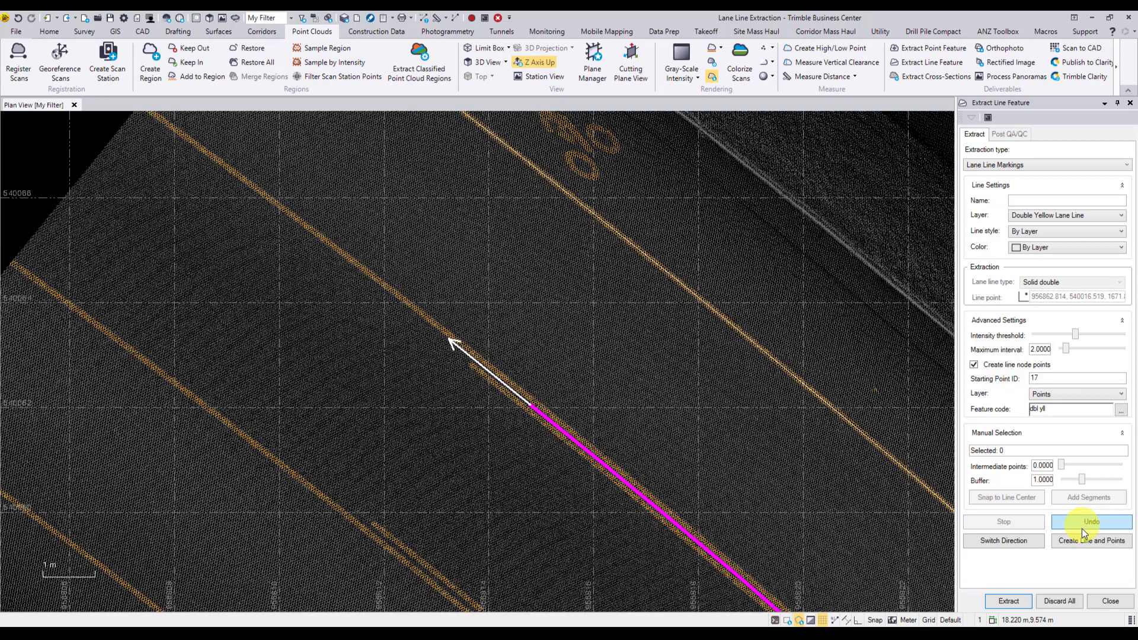
left_click(1080, 542)
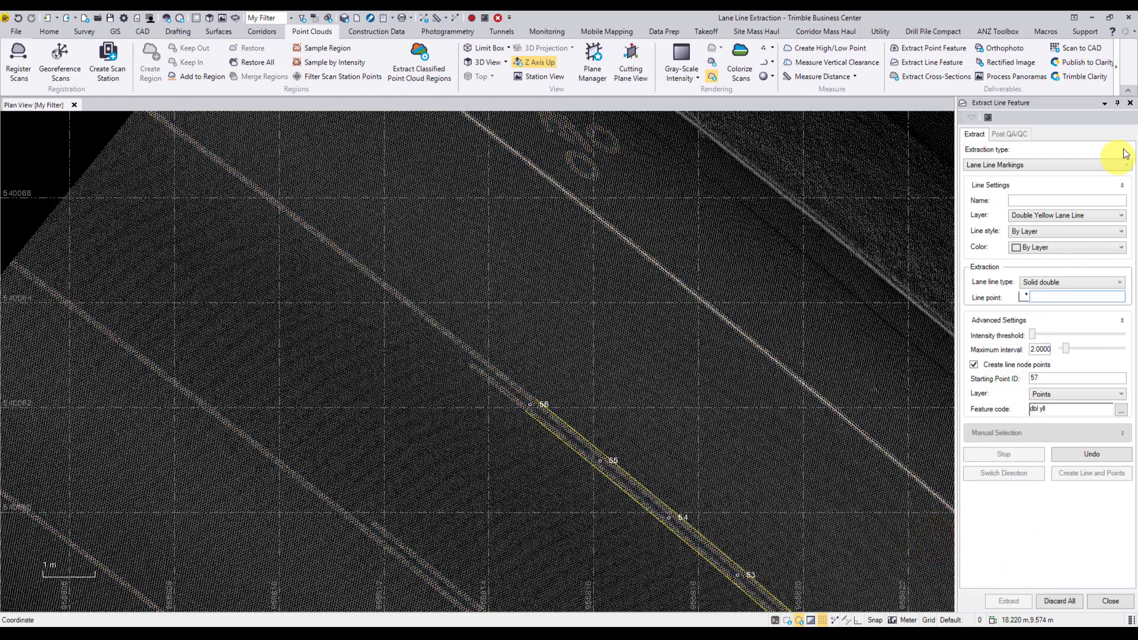
Close the extraction pane and stretch the Double Yellow Lane Line's end up-left past point 56.
left_click(1129, 103)
left_click(639, 409)
left_click(668, 434)
left_click_drag(625, 408, 564, 359)
left_click(643, 372)
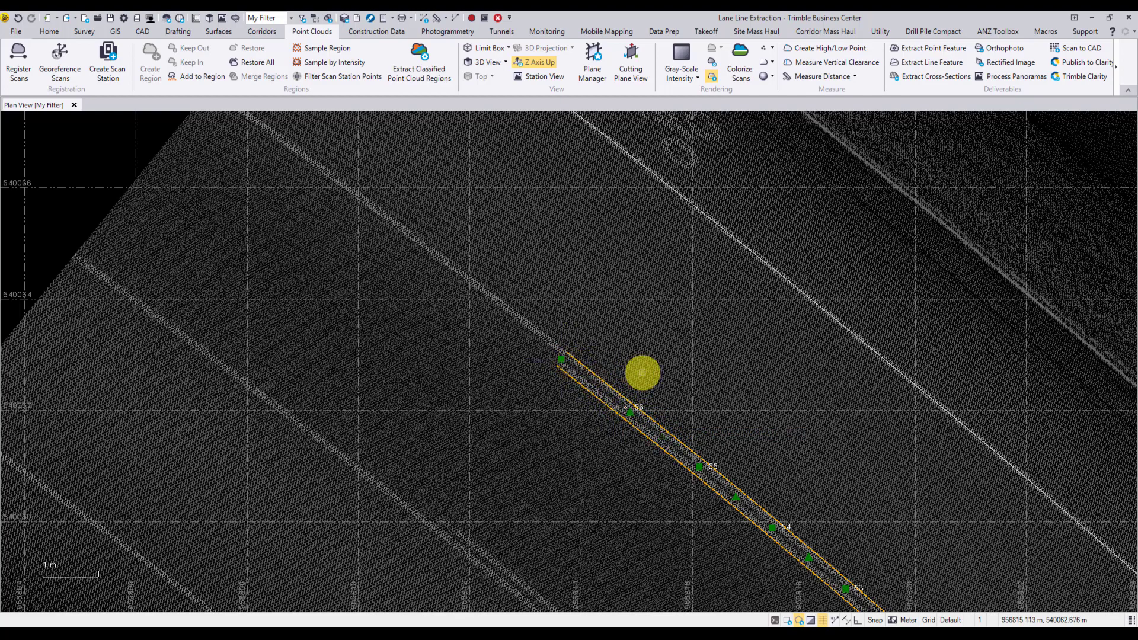